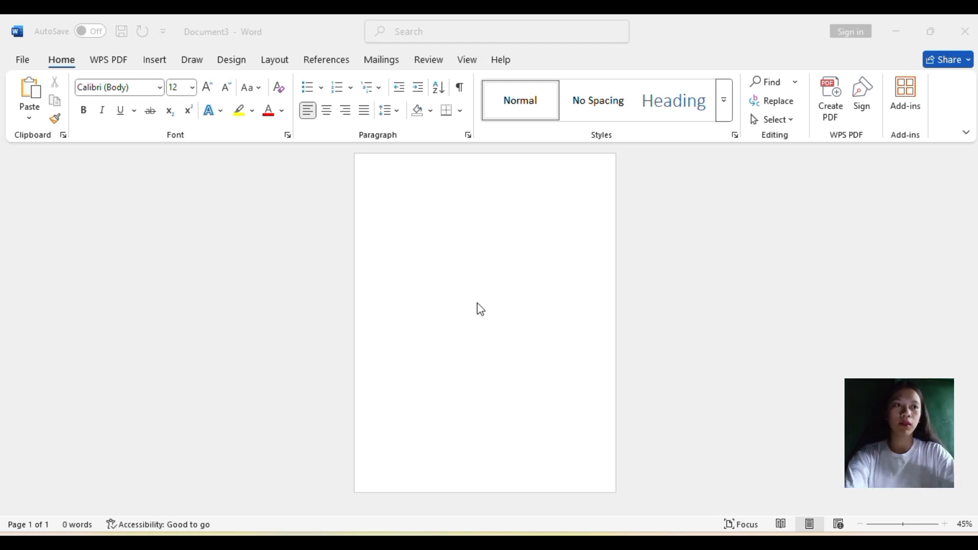
- Create a new blank document and set its page orientation to landscape
{"action": "key", "text": "ctrl+n"}
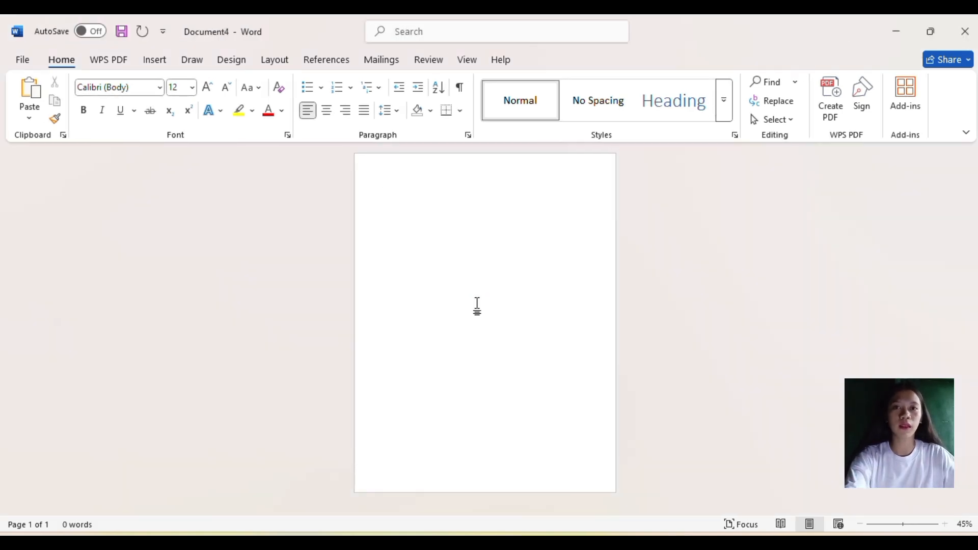
{"action": "left_click", "coordinate": [274, 60]}
{"action": "left_click", "coordinate": [58, 114]}
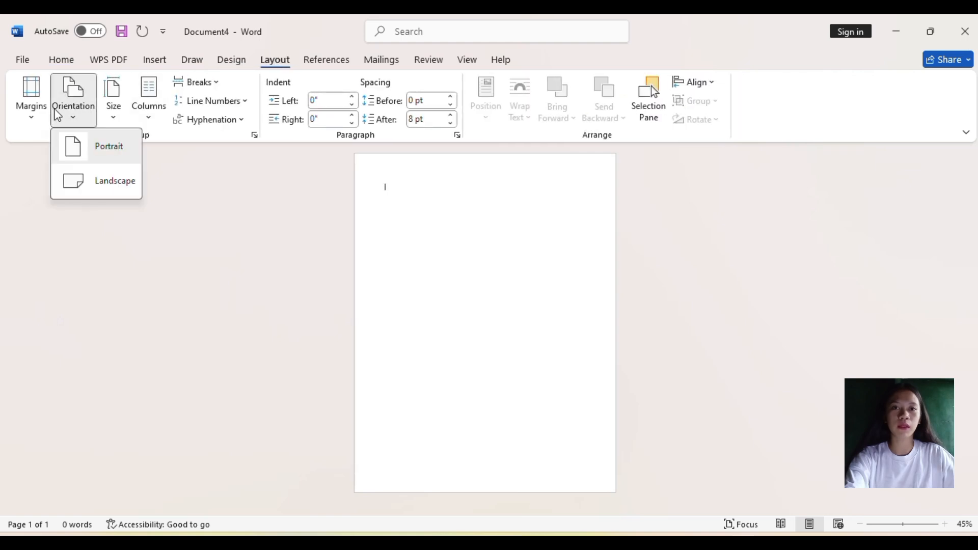
{"action": "left_click", "coordinate": [90, 178]}
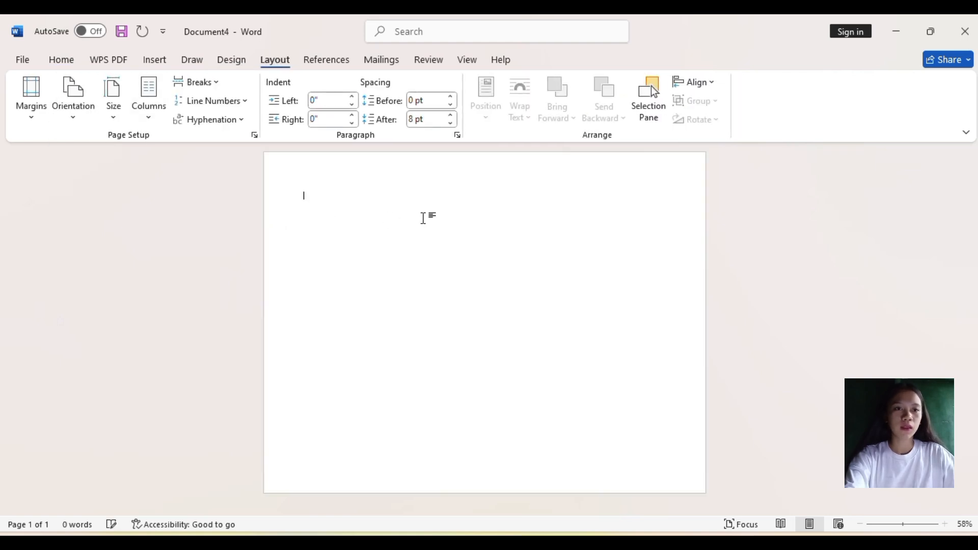
- Enter the author's full name in capital letters on the first line of the page
{"action": "left_click", "coordinate": [287, 198]}
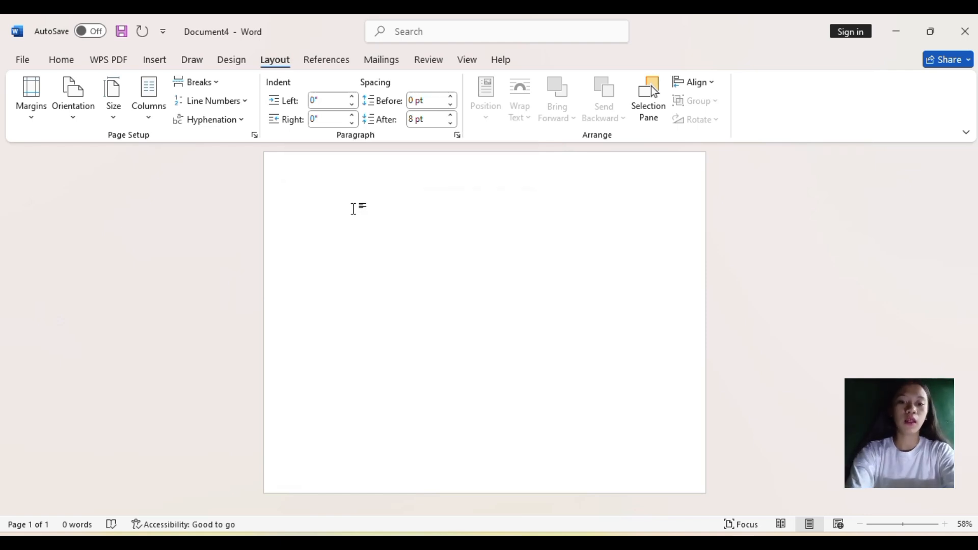
{"action": "type", "text": "YSAB"}
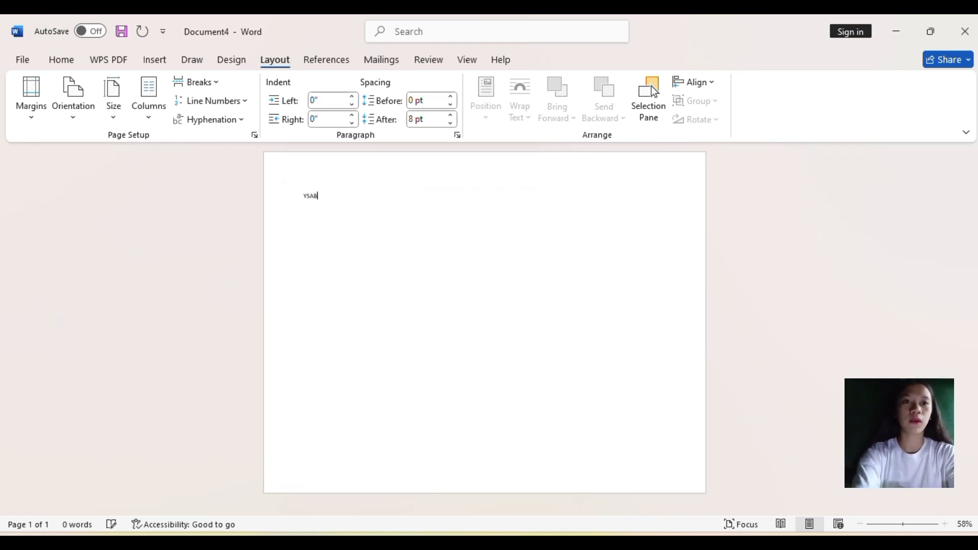
{"action": "type", "text": "ELLE "}
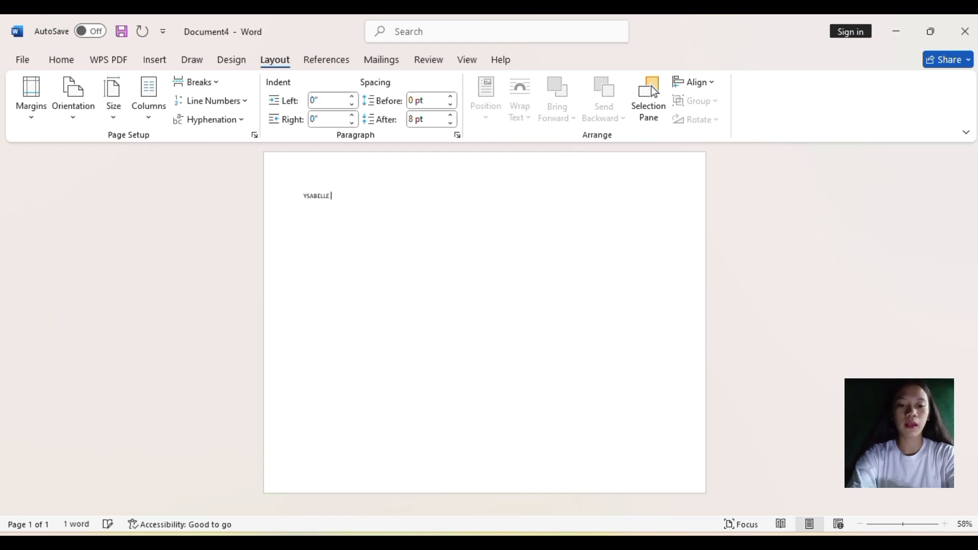
{"action": "type", "text": "JOYC"}
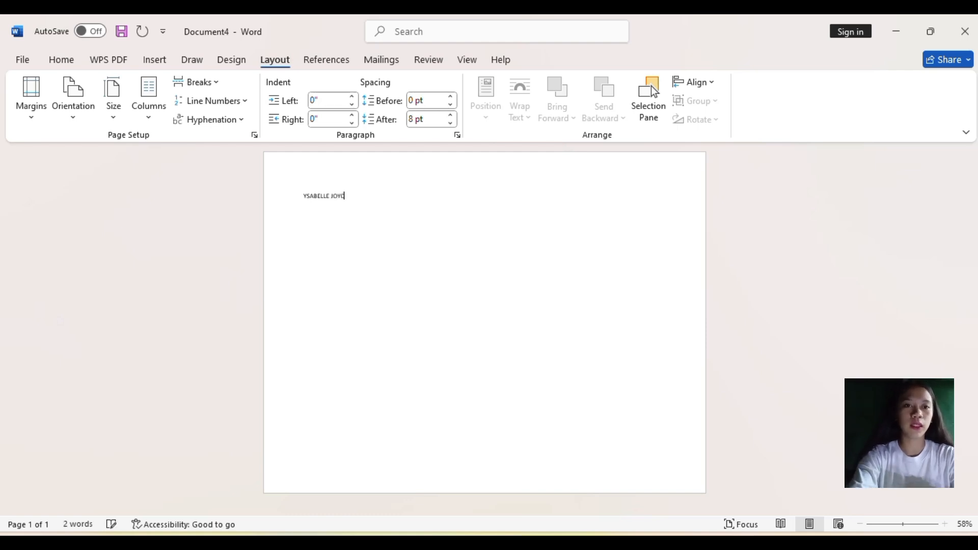
{"action": "type", "text": "E M"}
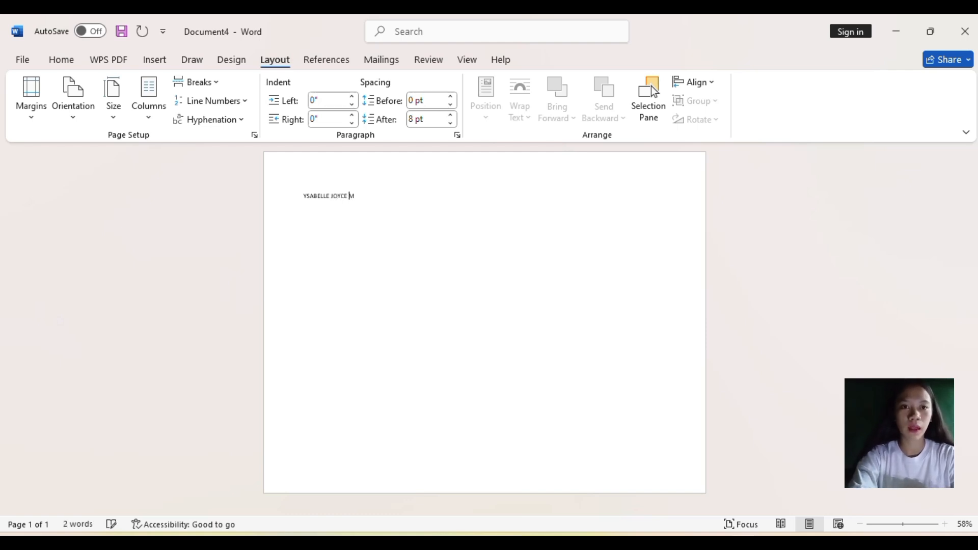
{"action": "type", "text": ". B"}
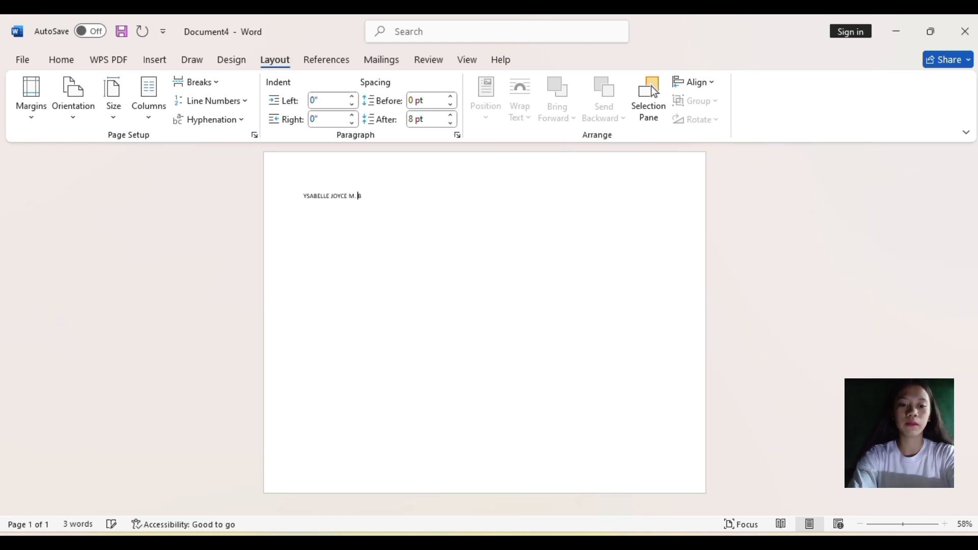
{"action": "type", "text": "AUTI"}
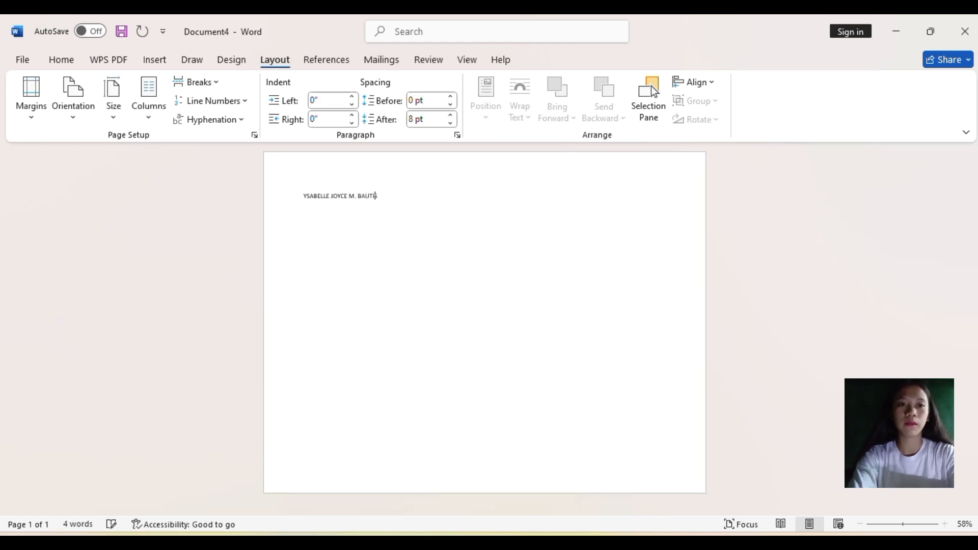
{"action": "type", "text": "STA"}
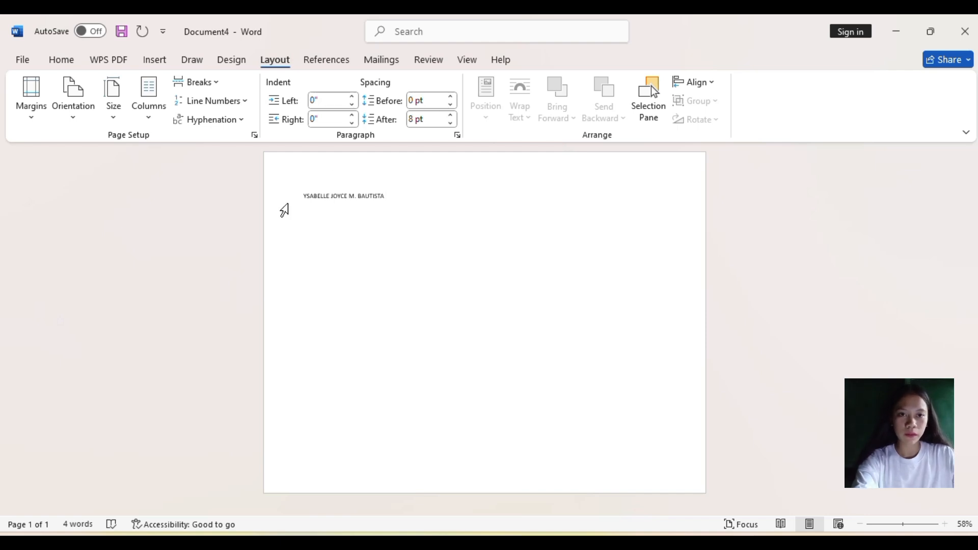
- Format the name on the first line as bold, underlined and centered
{"action": "left_click_drag", "start_coordinate": [302, 196], "coordinate": [395, 199]}
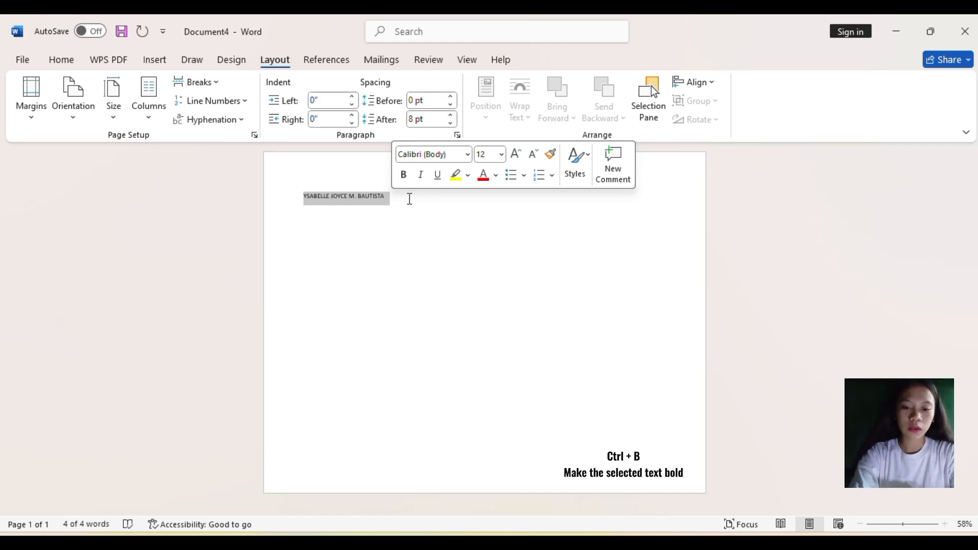
{"action": "key", "text": "ctrl+b"}
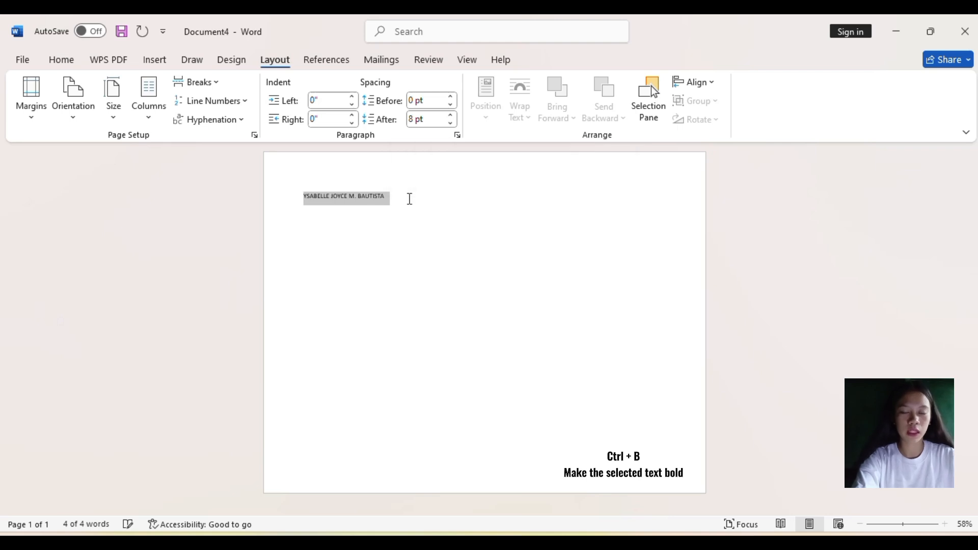
{"action": "key", "text": "ctrl+b"}
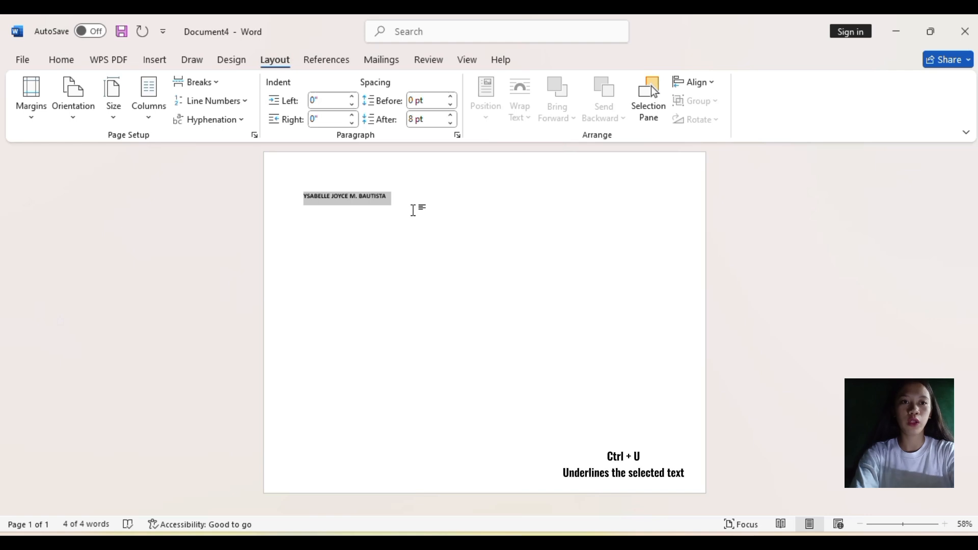
{"action": "key", "text": "ctrl+u"}
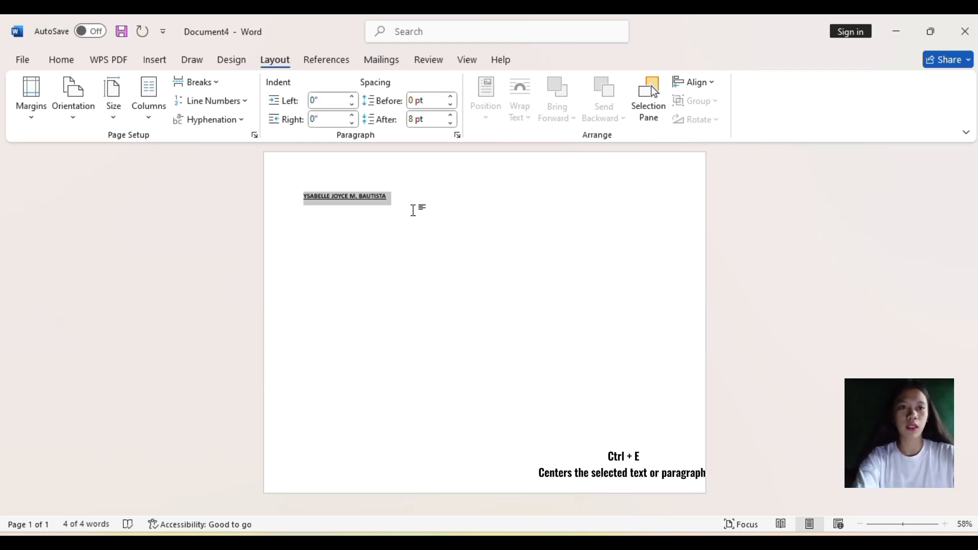
{"action": "key", "text": "ctrl+e"}
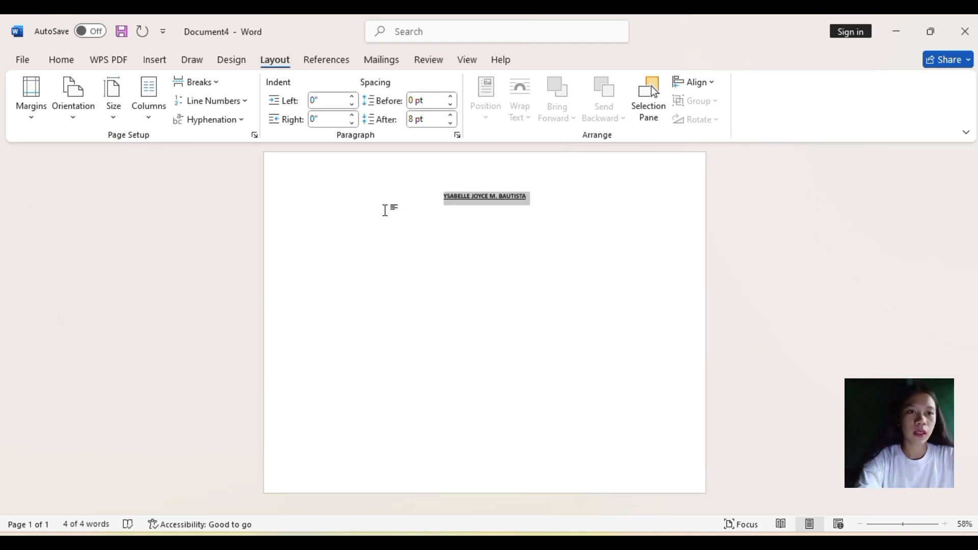
- Start a second line under the heading with "MY NAME IS" followed by the author's full name and a period
{"action": "left_click", "coordinate": [386, 211]}
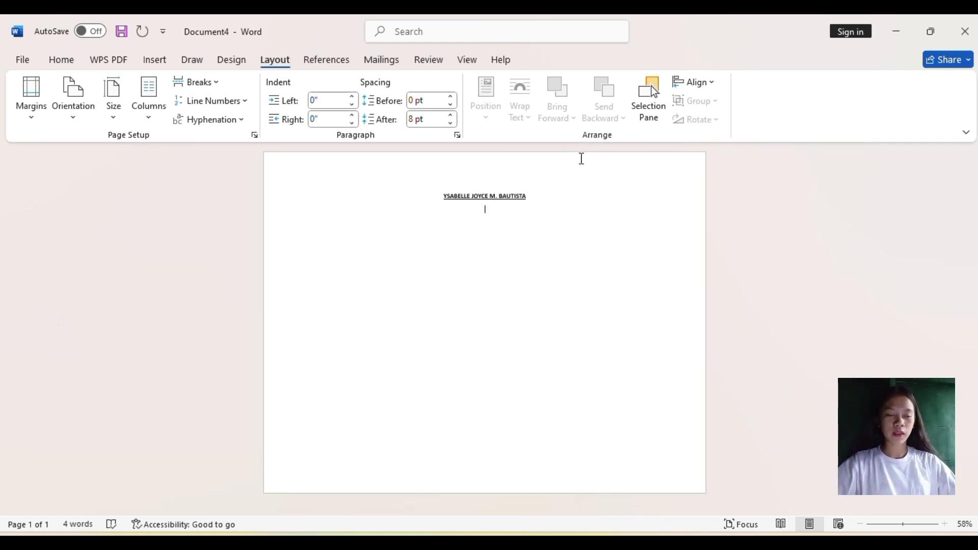
{"action": "type", "text": "M"}
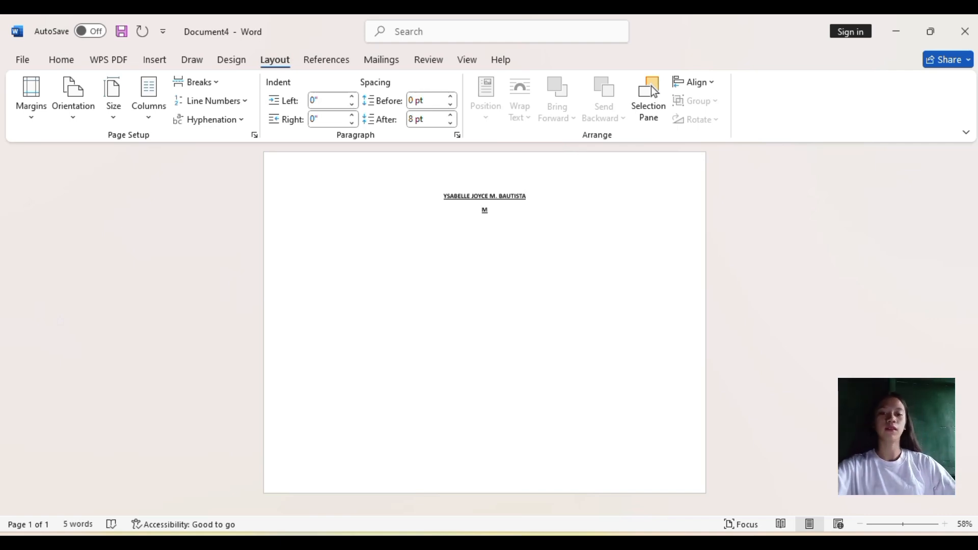
{"action": "type", "text": "Y NAM"}
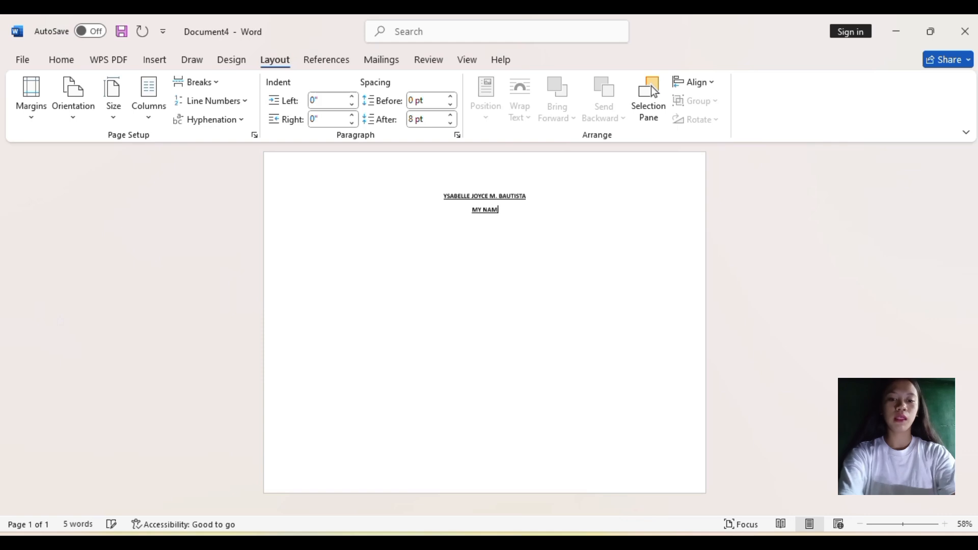
{"action": "type", "text": "E IS"}
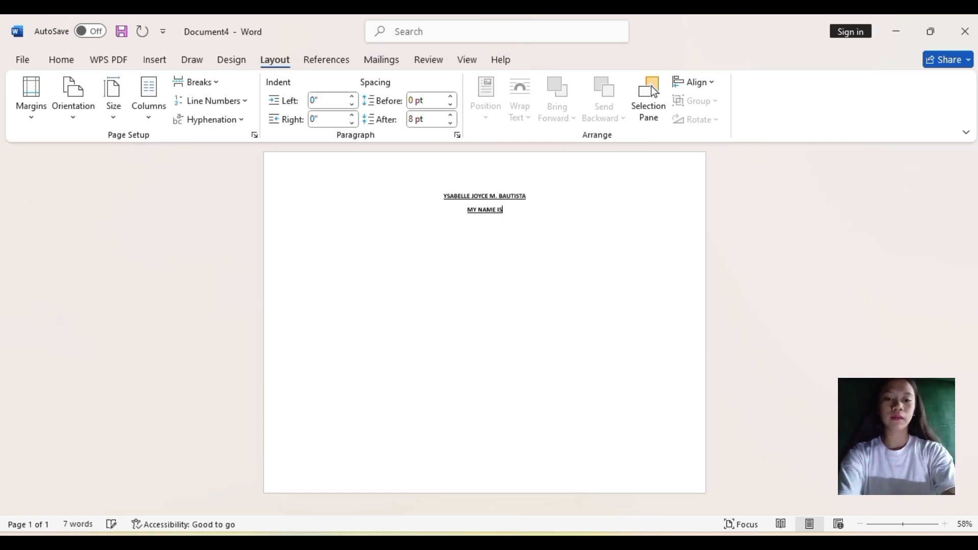
{"action": "type", "text": " YSABELLE"}
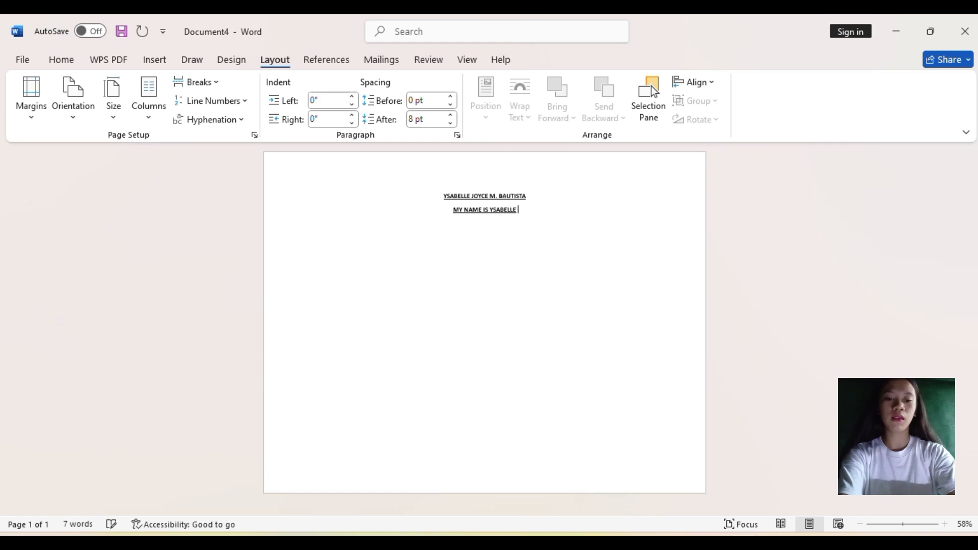
{"action": "type", "text": " JOYCE"}
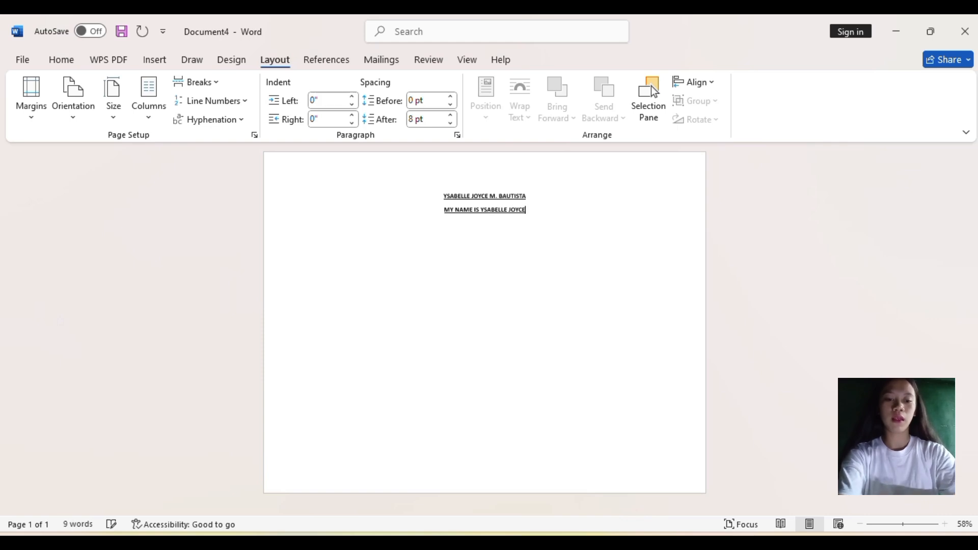
{"action": "type", "text": " M. B"}
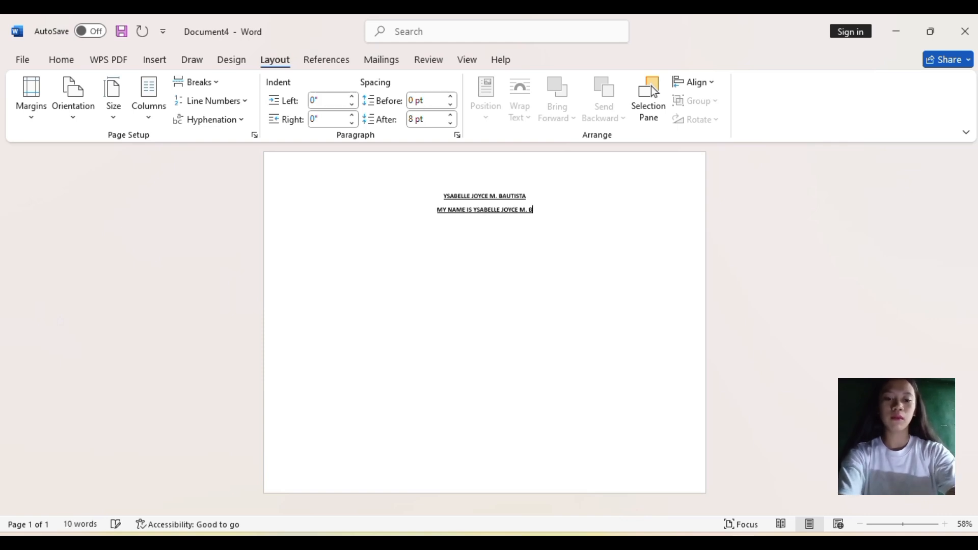
{"action": "type", "text": "AUTISTA"}
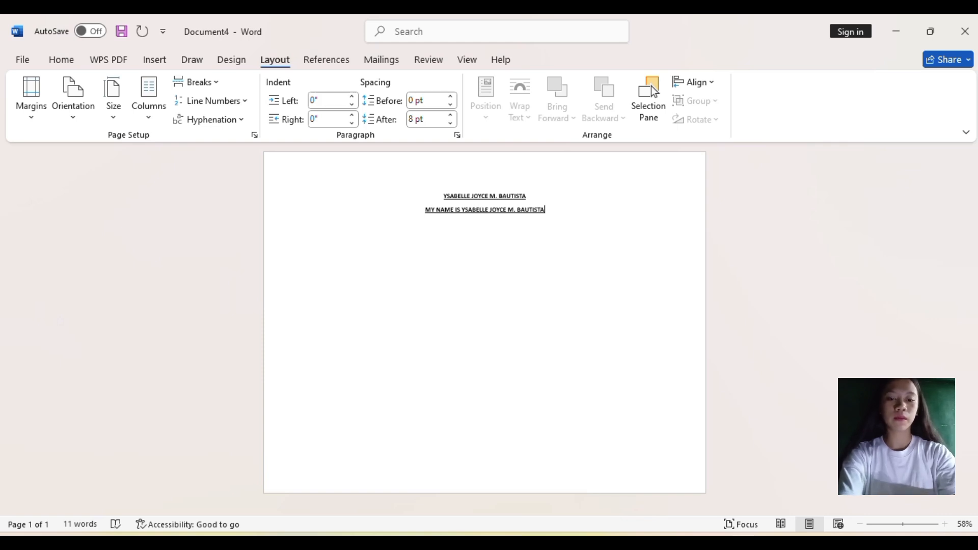
{"action": "type", "text": ". "}
- Continue the second line with "I AM 18 YEARS OLD AND IM FROM" followed by the author's town and province and a period
{"action": "type", "text": "I"}
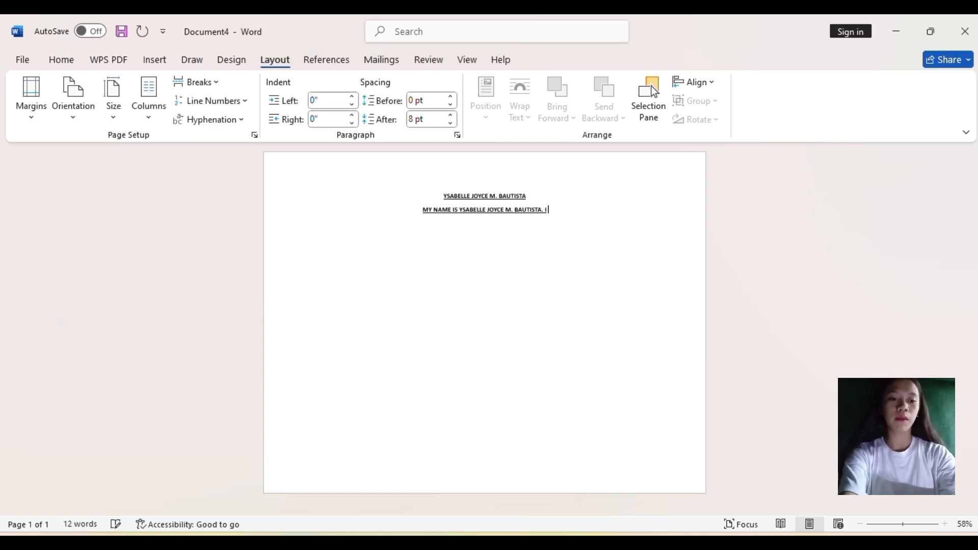
{"action": "type", "text": " AM 1"}
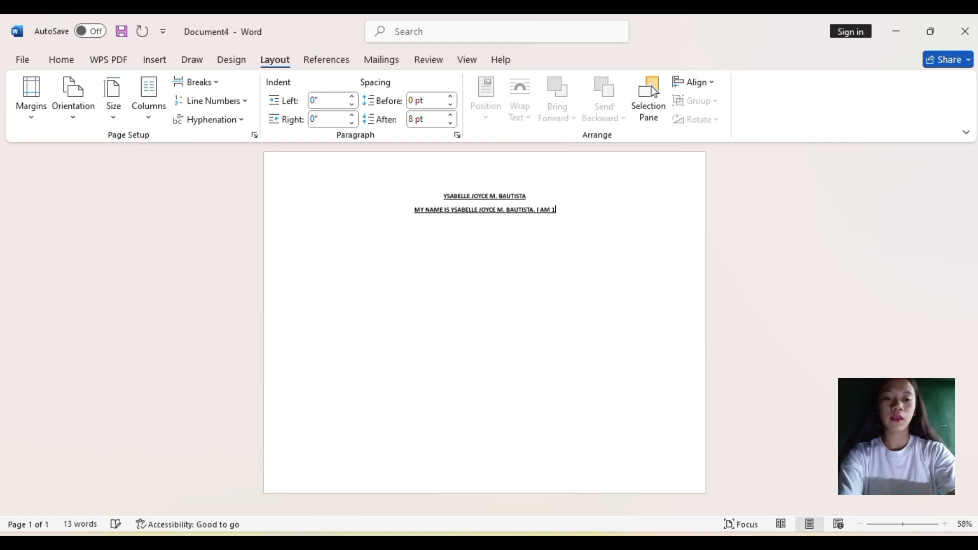
{"action": "type", "text": "8 YE"}
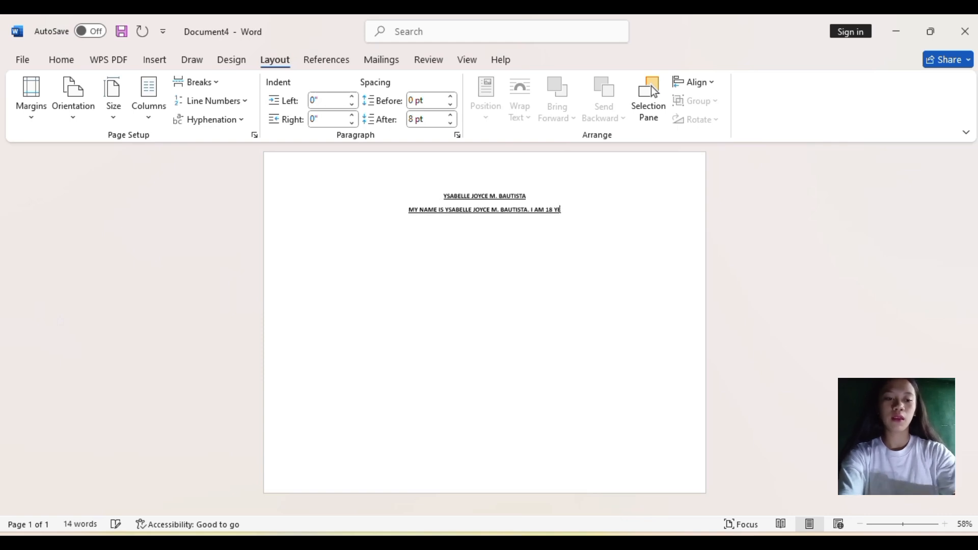
{"action": "type", "text": "ARS OL"}
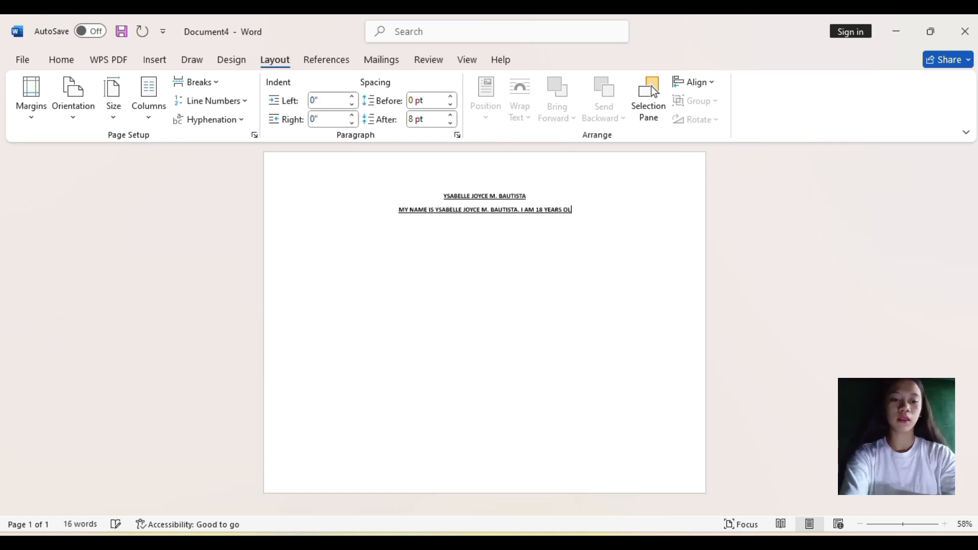
{"action": "type", "text": "D A"}
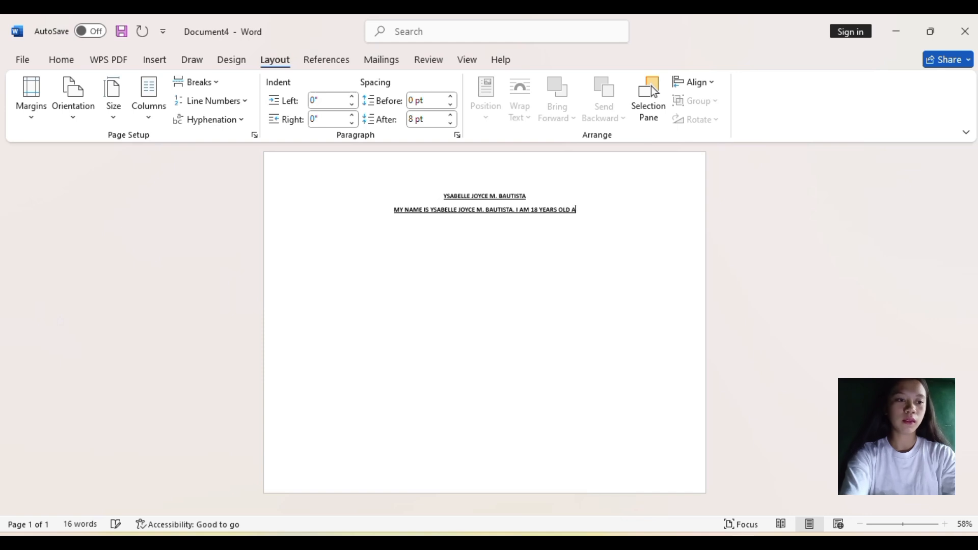
{"action": "type", "text": "ND"}
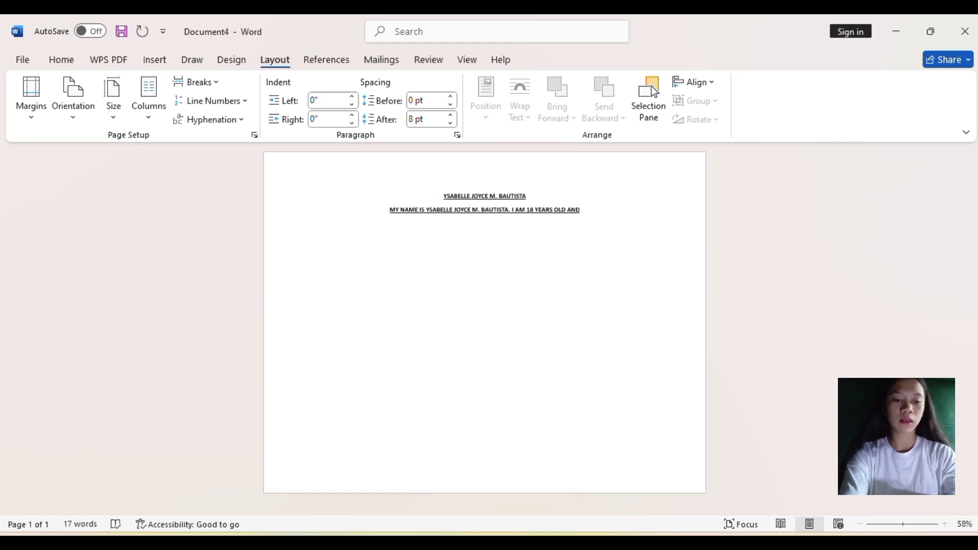
{"action": "type", "text": " IM"}
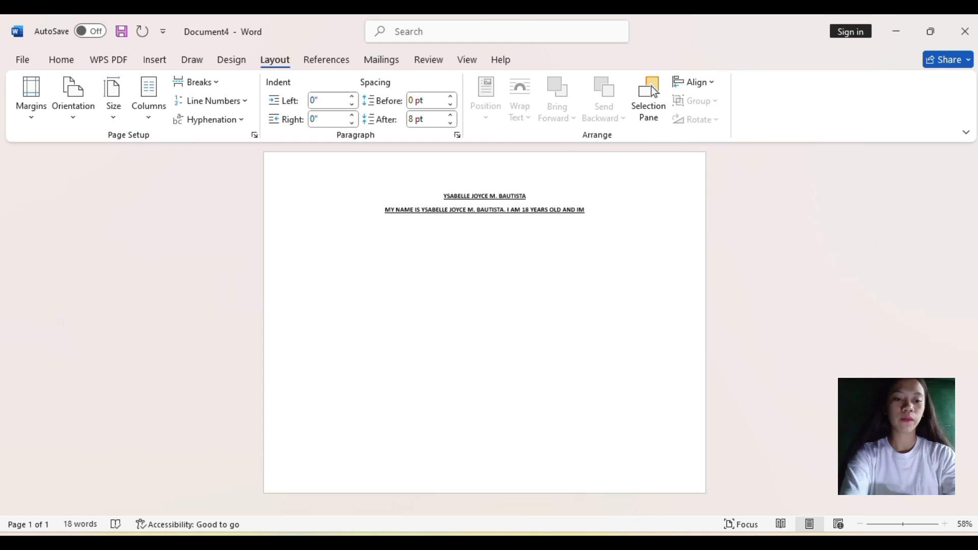
{"action": "type", "text": " FRO"}
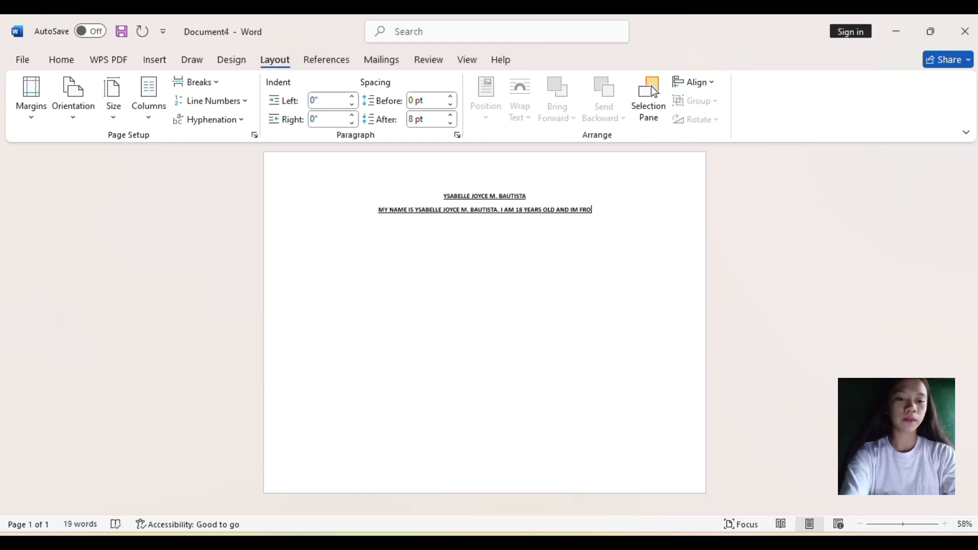
{"action": "type", "text": "M V"}
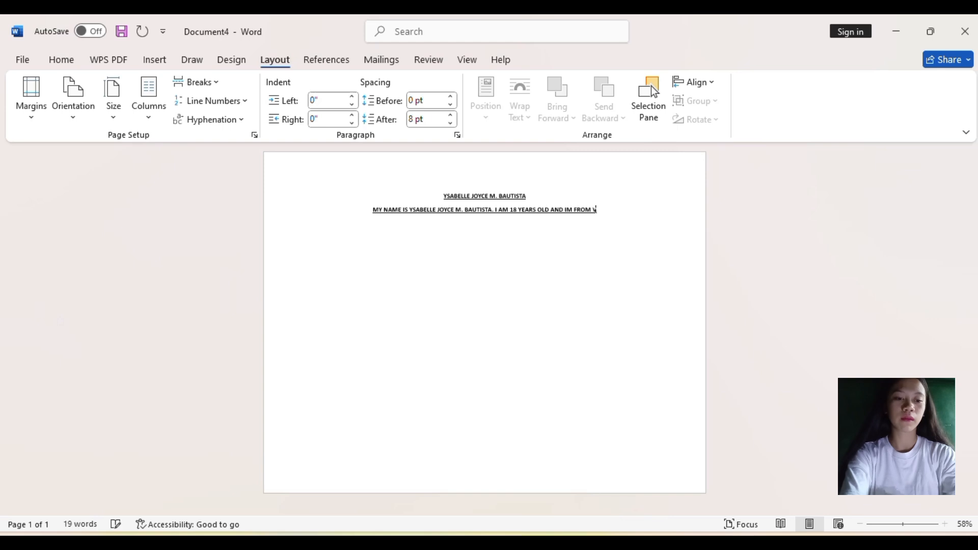
{"action": "type", "text": "ILLASI"}
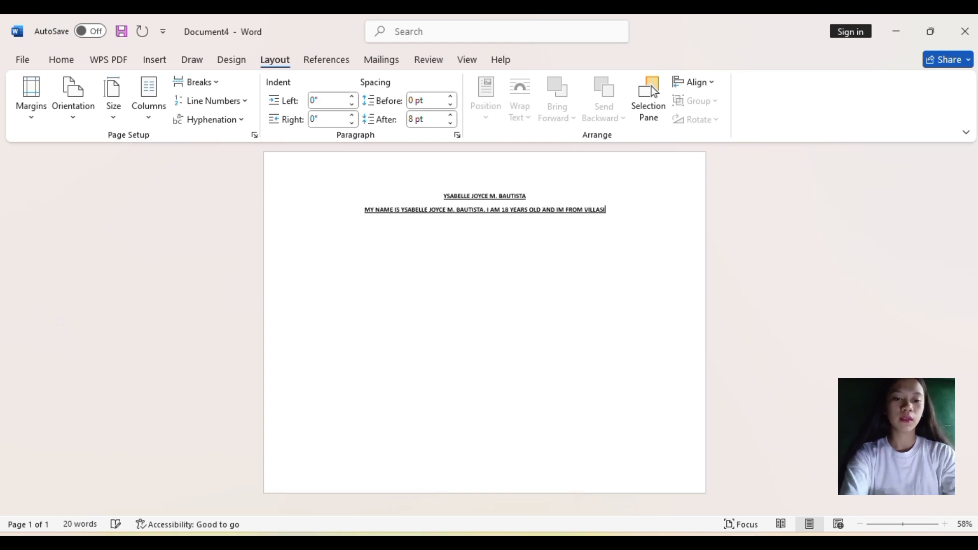
{"action": "type", "text": "S, "}
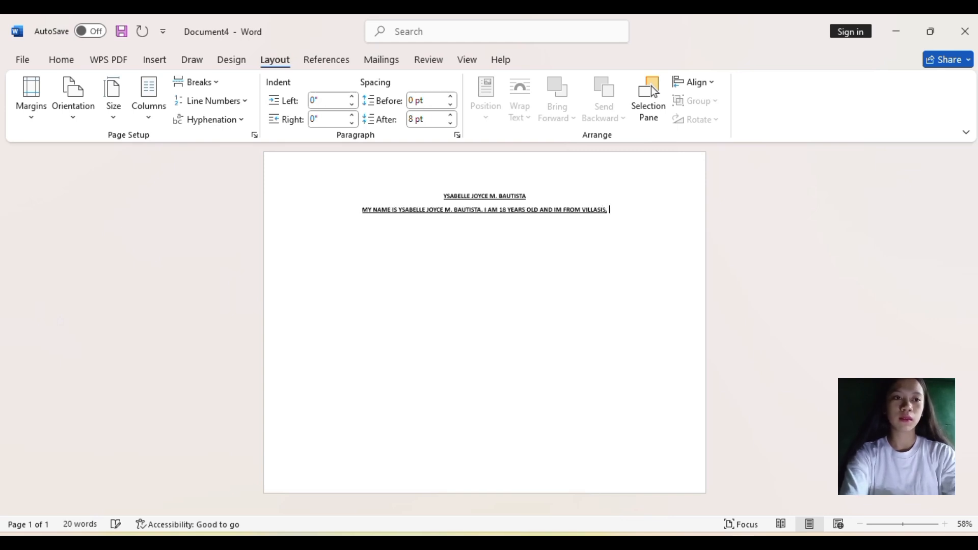
{"action": "type", "text": "PA"}
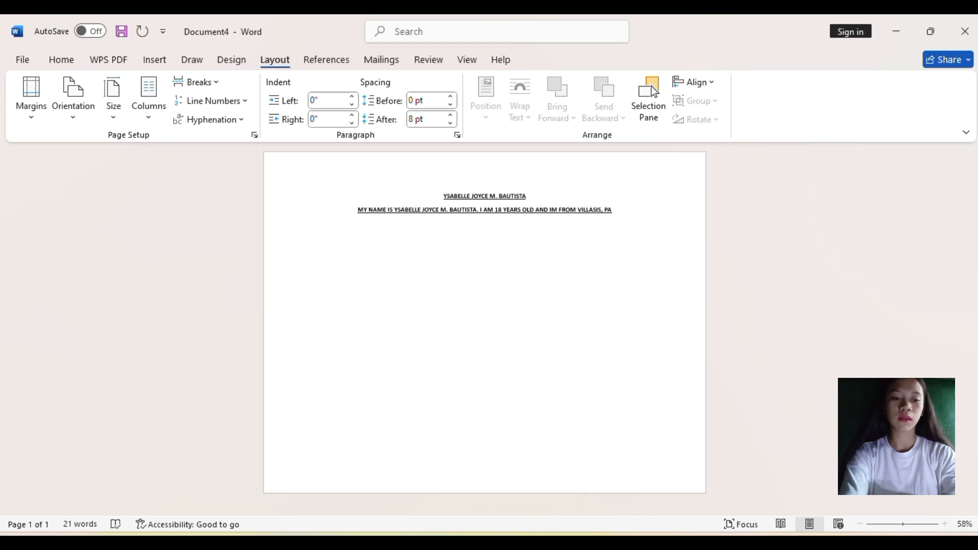
{"action": "type", "text": "NGASINAN"}
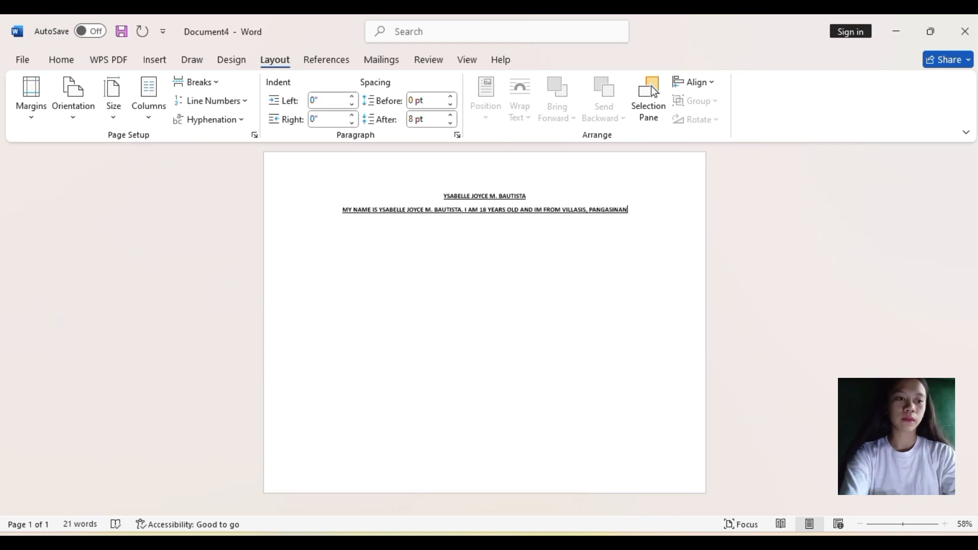
{"action": "type", "text": "."}
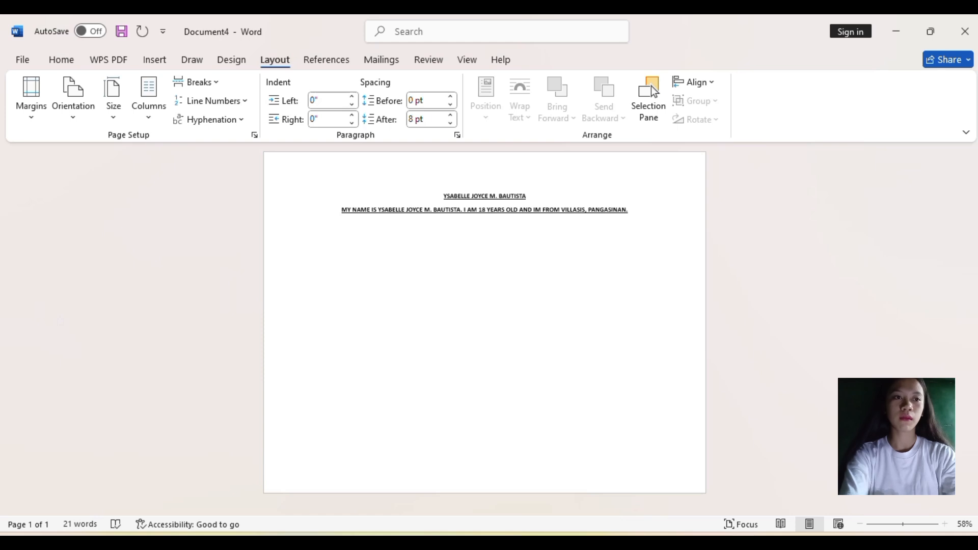
- Add "I AM CURRENTLY TAKING UP BACHELOR OF SCIENCE IN HOSPITALITY MANAGEMENT" to the end of the introduction paragraph
{"action": "type", "text": " I AM"}
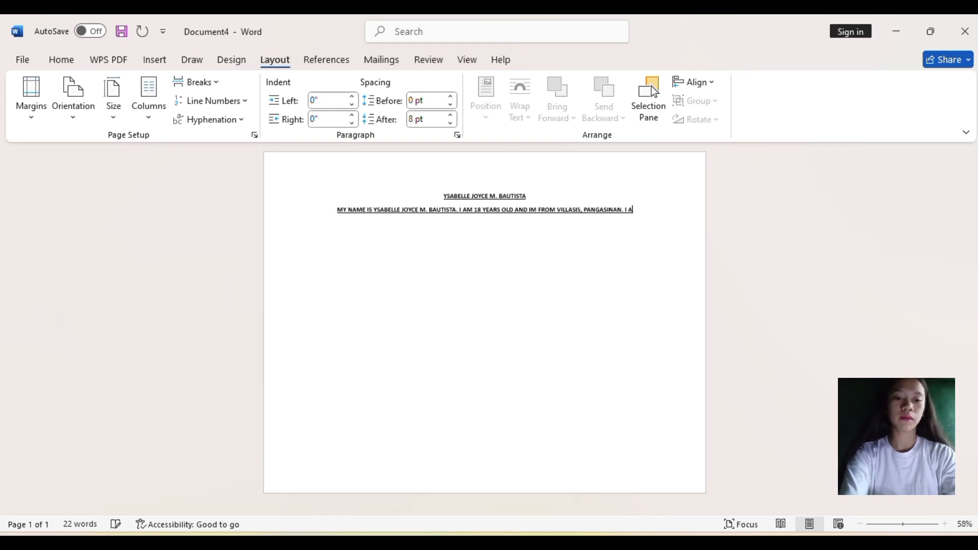
{"action": "type", "text": " CU"}
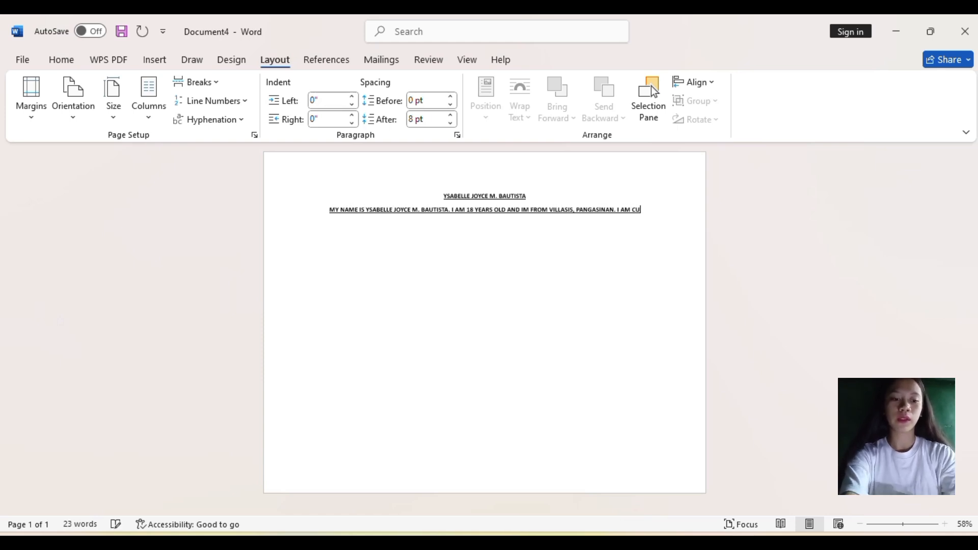
{"action": "type", "text": "RRENTL"}
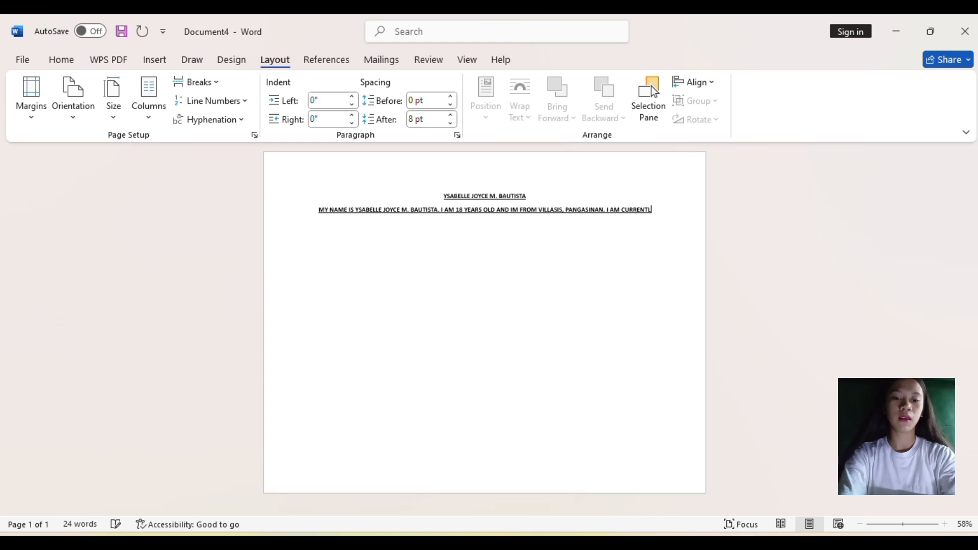
{"action": "type", "text": "Y TA"}
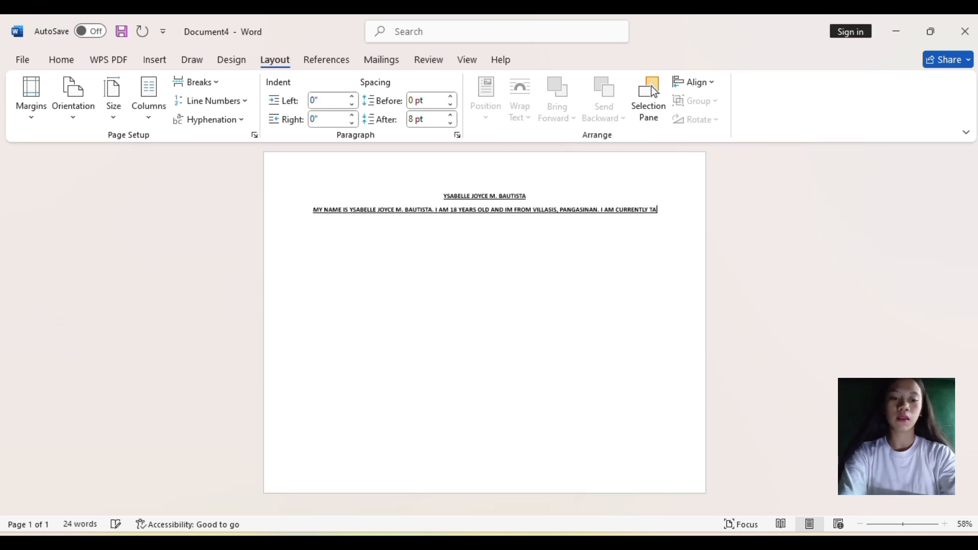
{"action": "type", "text": "KING UP "}
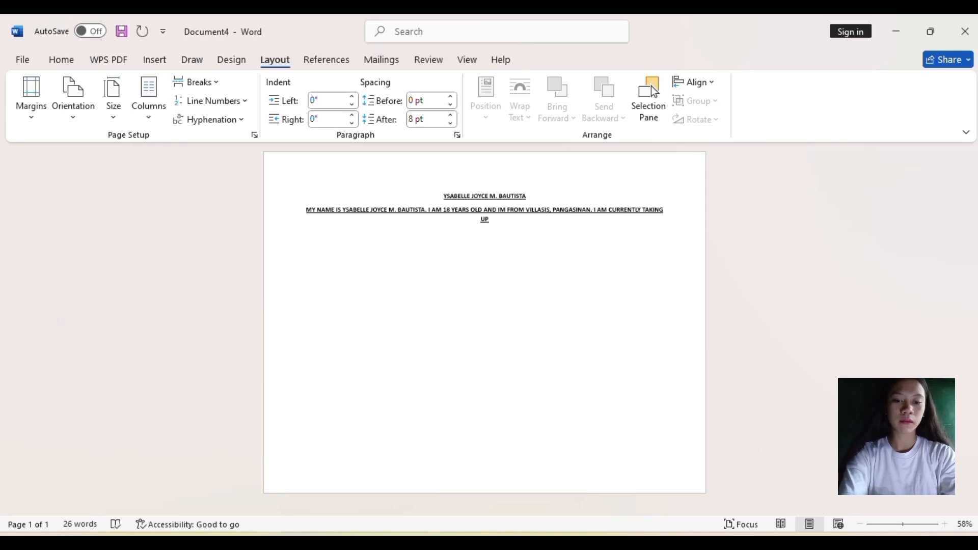
{"action": "type", "text": "BACHEL"}
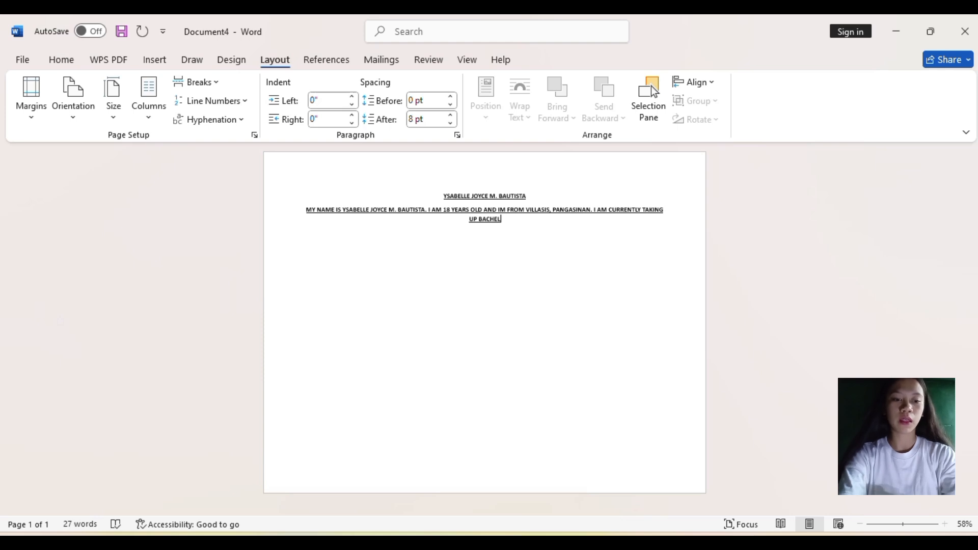
{"action": "type", "text": "OR O"}
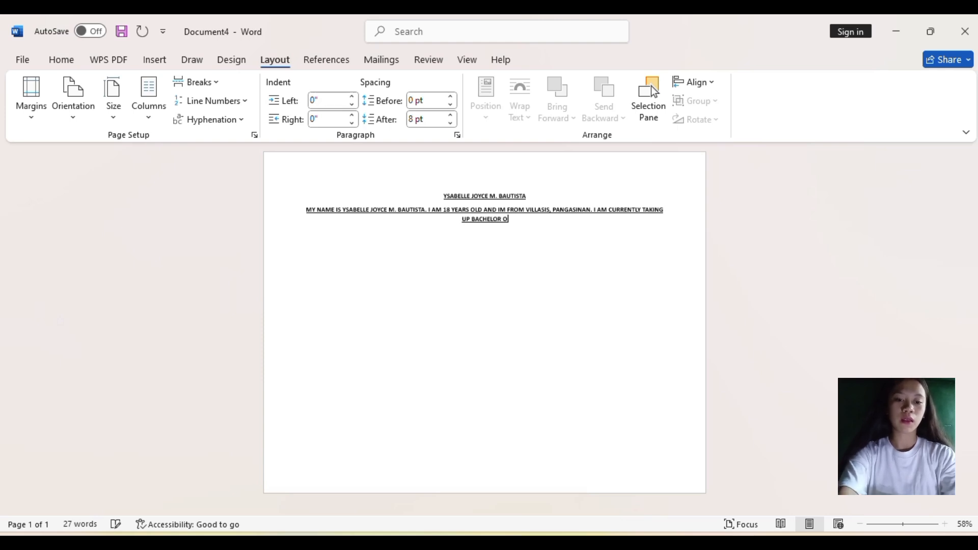
{"action": "type", "text": "F SCIEN"}
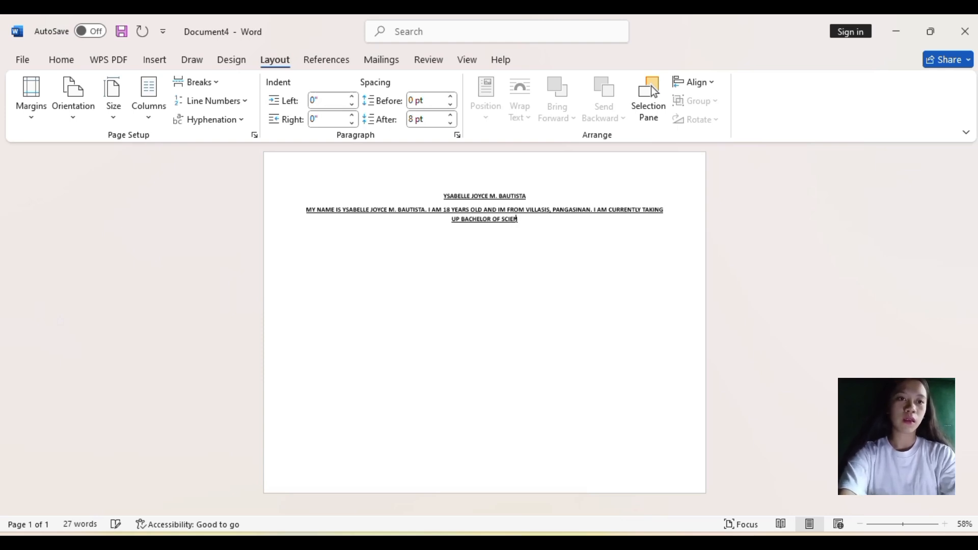
{"action": "type", "text": "CE"}
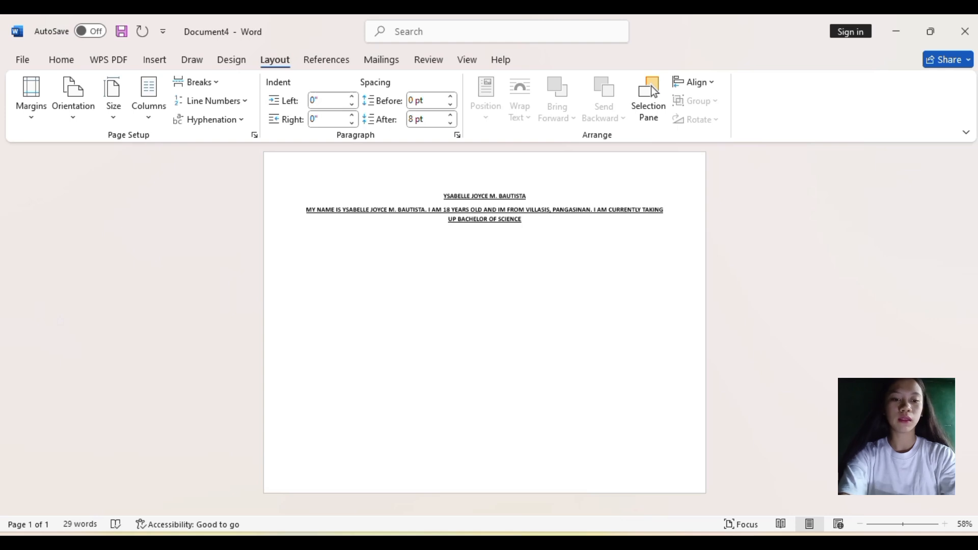
{"action": "type", "text": " I"}
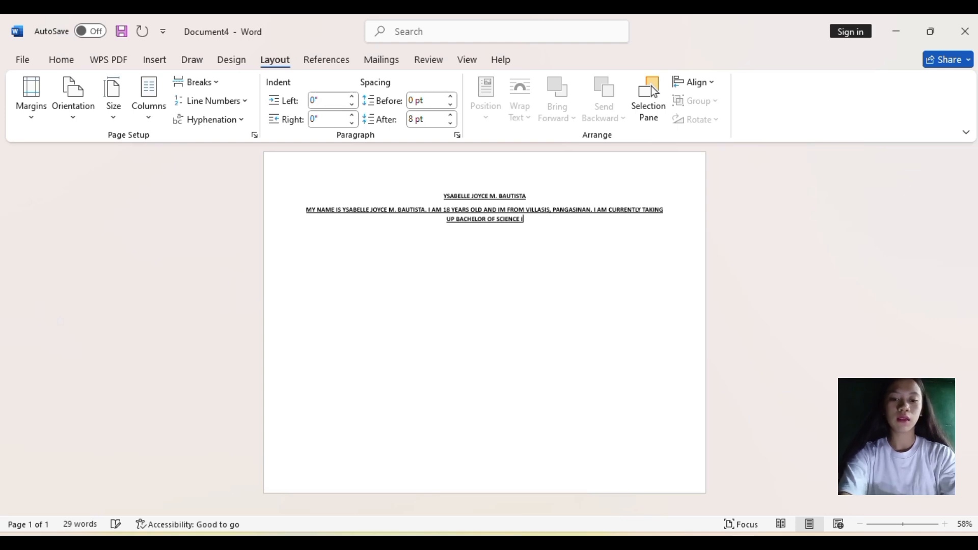
{"action": "type", "text": "N HOS"}
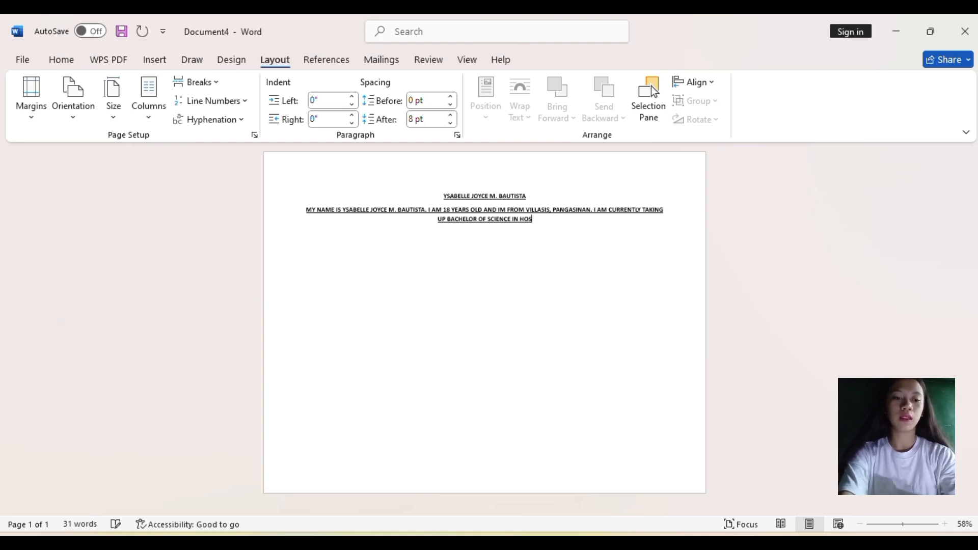
{"action": "type", "text": "PITAL"}
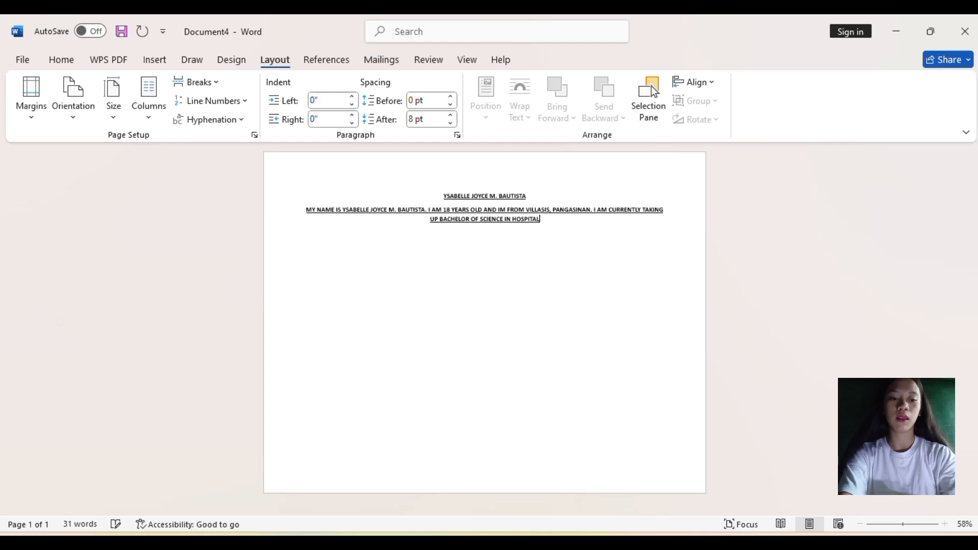
{"action": "type", "text": "ITY"}
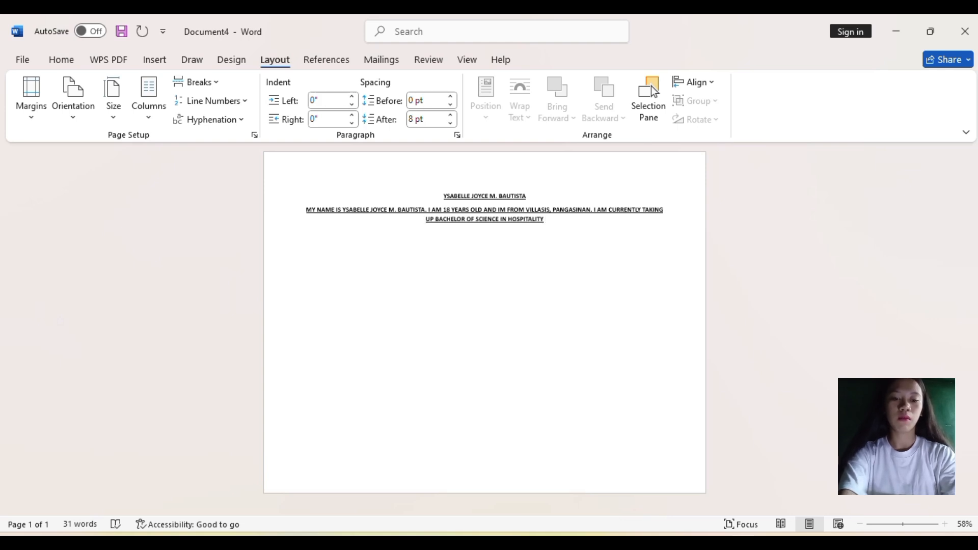
{"action": "type", "text": " MANAGE"}
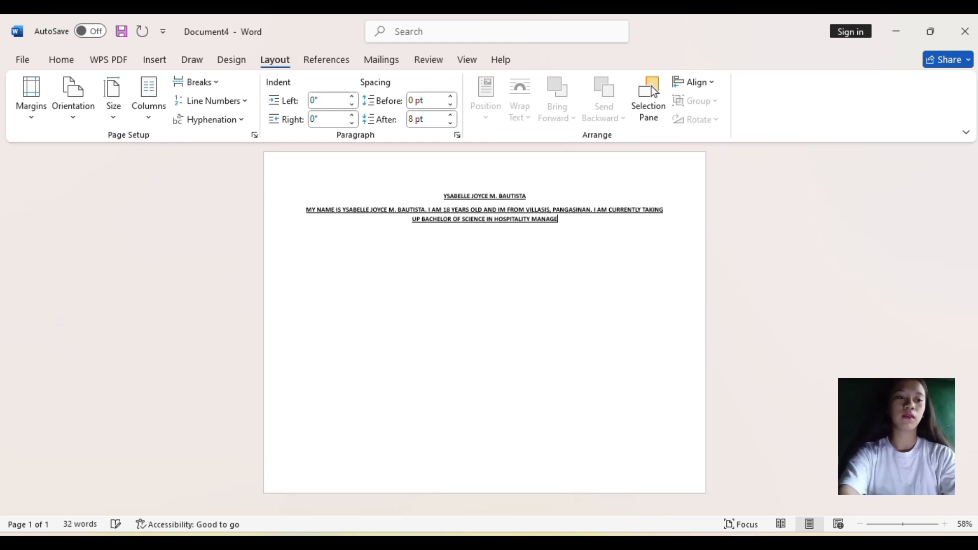
{"action": "type", "text": "MENT"}
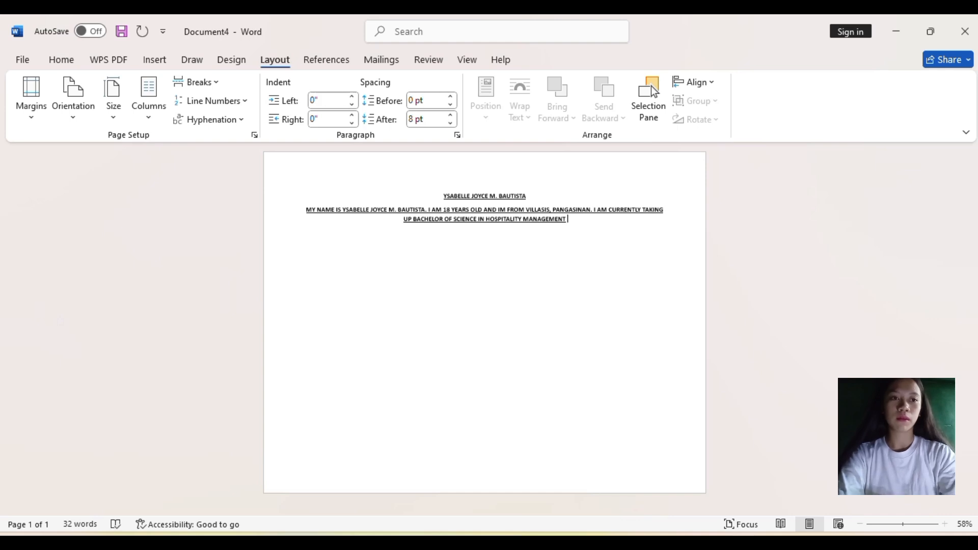
- Append the class section in parentheses, "(BSHM1-BLOCK 6)", after the degree name in the introduction paragraph
{"action": "type", "text": " ("}
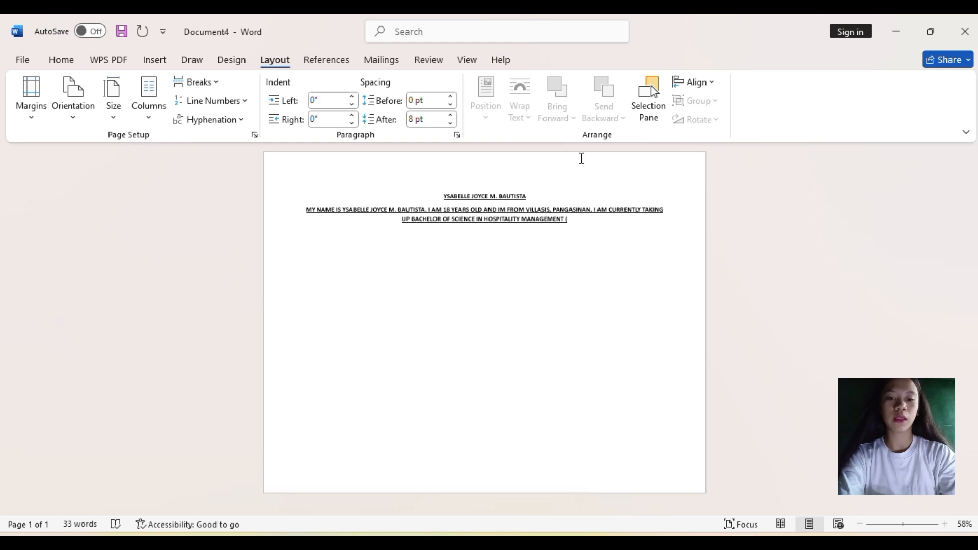
{"action": "type", "text": "B"}
{"action": "type", "text": "SHM)"}
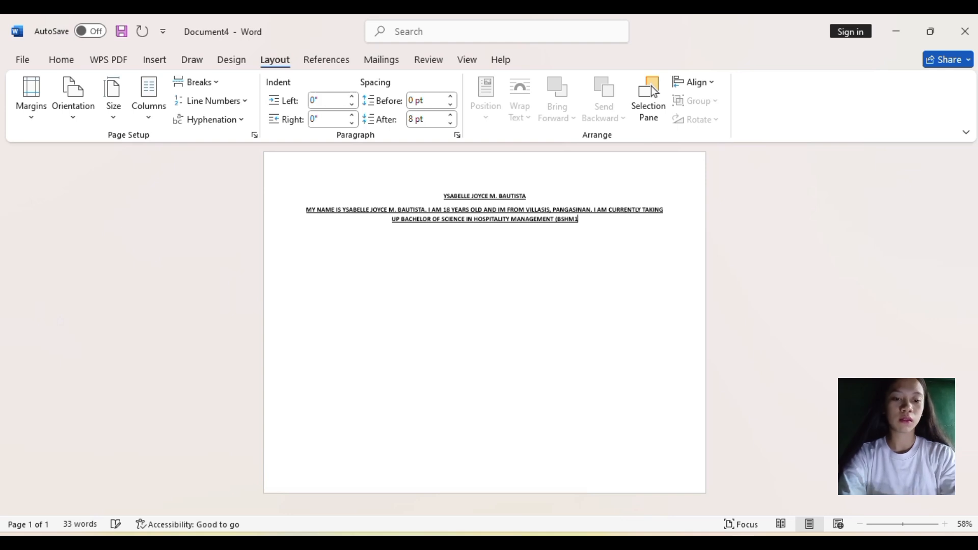
{"action": "type", "text": "-B"}
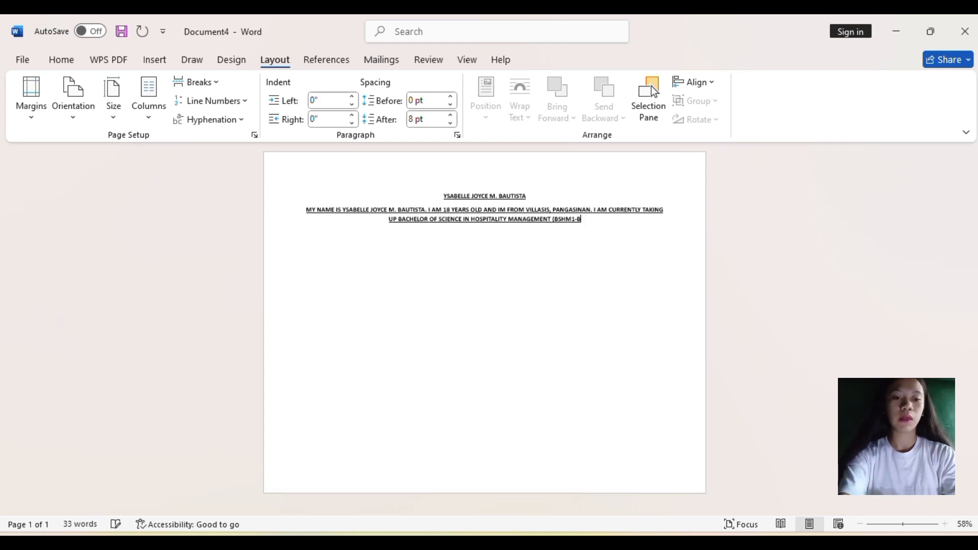
{"action": "type", "text": "LOCK"}
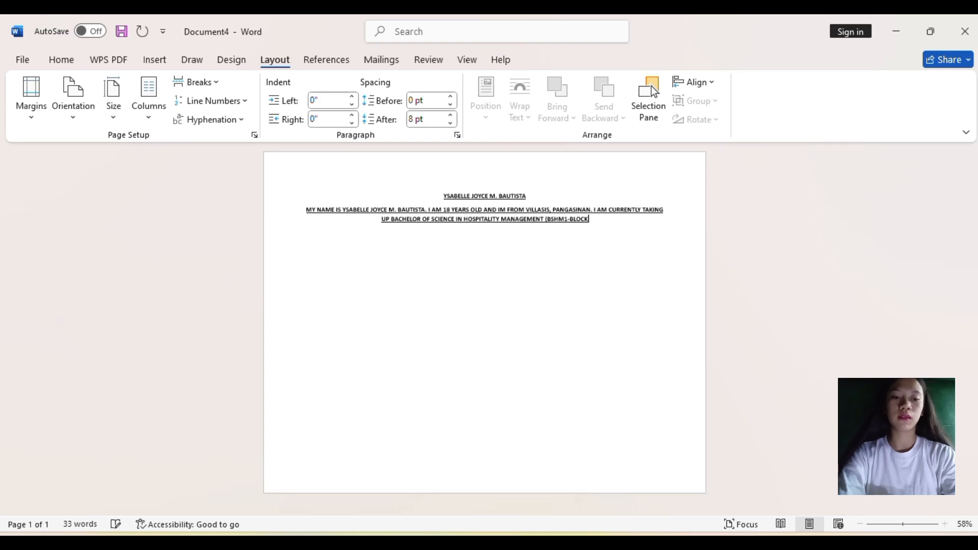
{"action": "type", "text": " 6"}
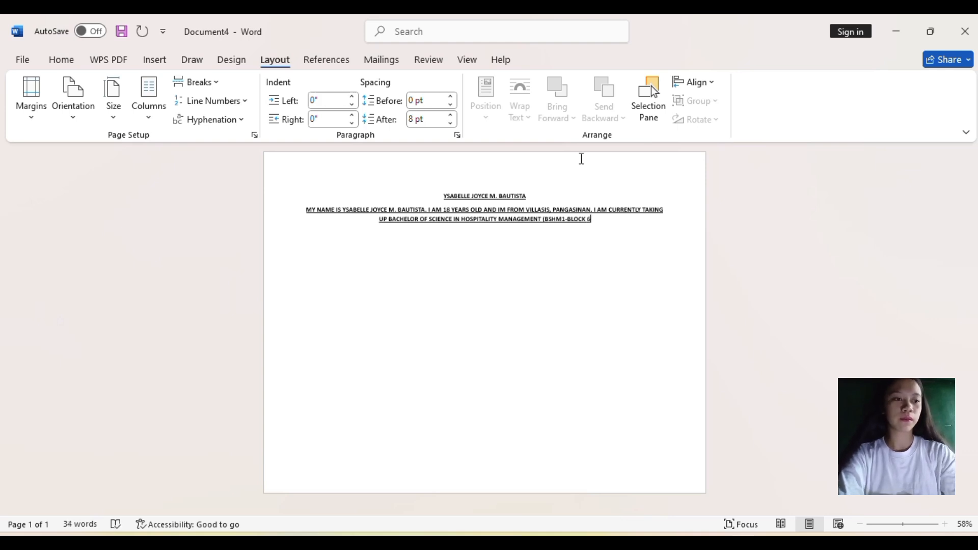
{"action": "type", "text": ")"}
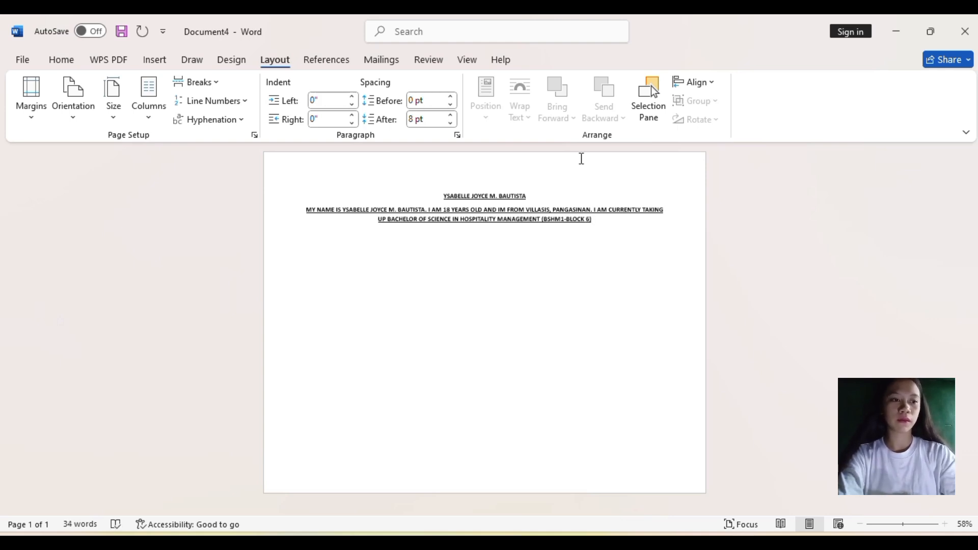
- End the introduction paragraph with a period and increase the whole paragraph's font size by one step
{"action": "type", "text": "."}
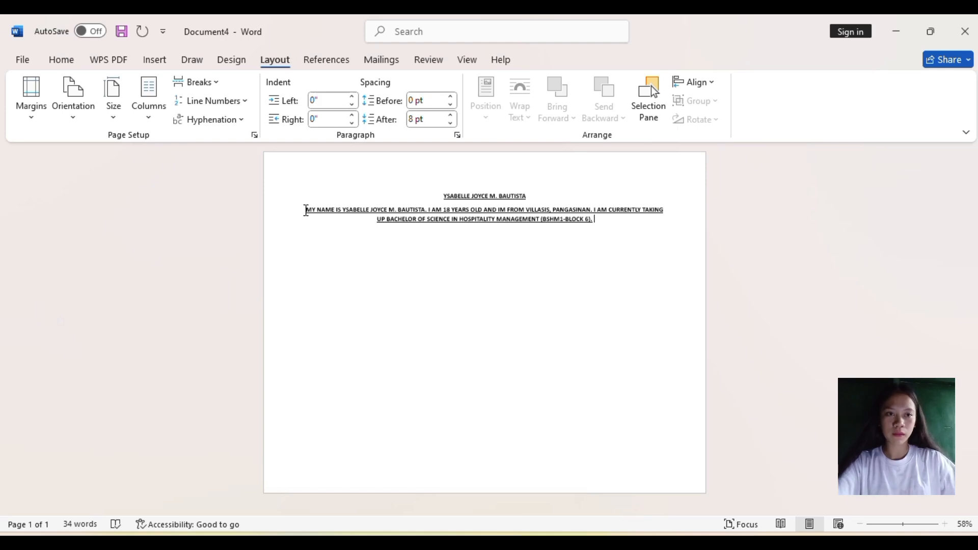
{"action": "left_click_drag", "start_coordinate": [307, 210], "coordinate": [634, 235]}
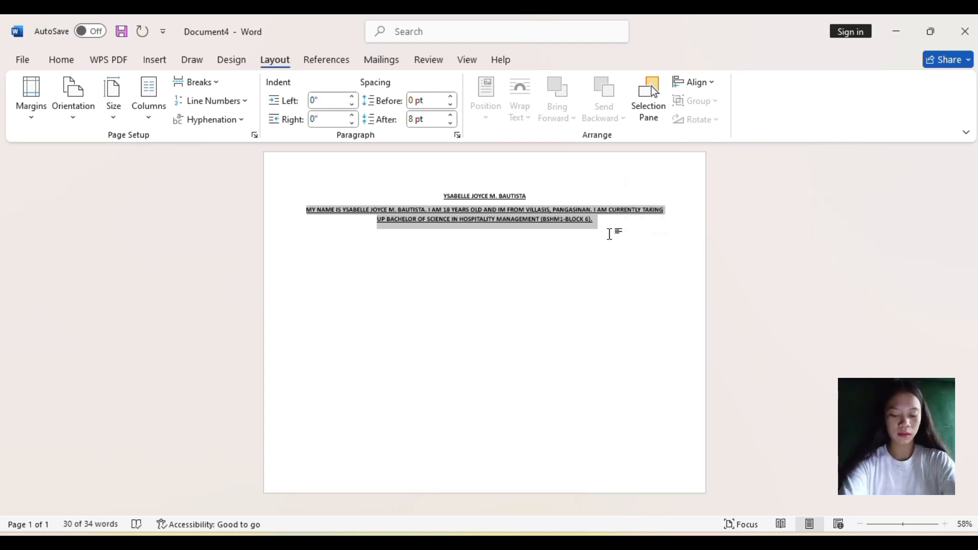
{"action": "key", "text": "ctrl+shift+period"}
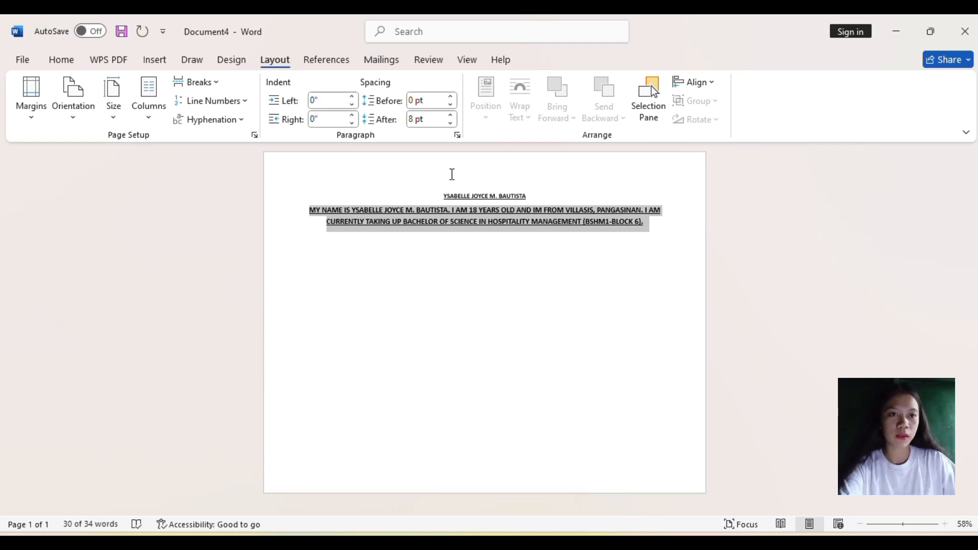
- Increase the font size of the name heading by one step
{"action": "left_click", "coordinate": [450, 196]}
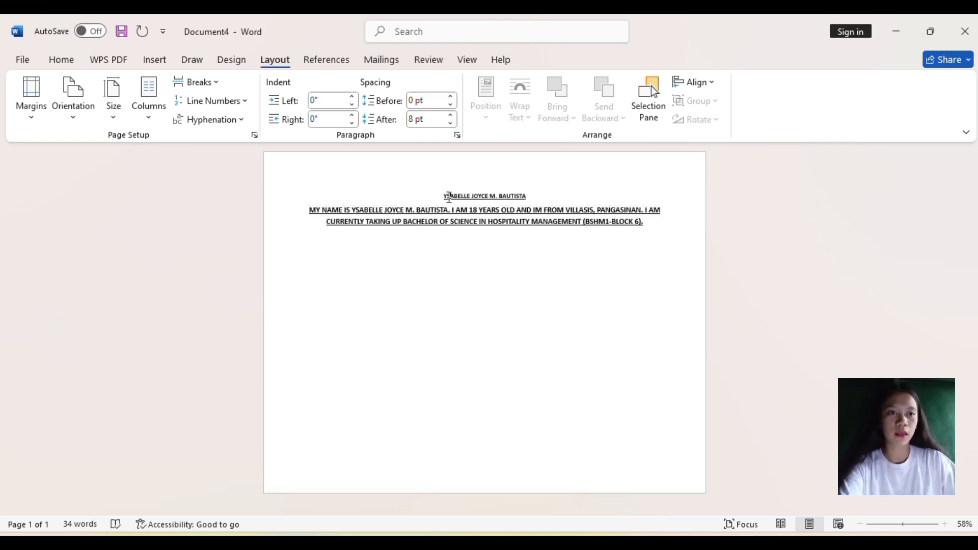
{"action": "left_click_drag", "start_coordinate": [448, 196], "coordinate": [573, 214]}
{"action": "left_click", "coordinate": [480, 190]}
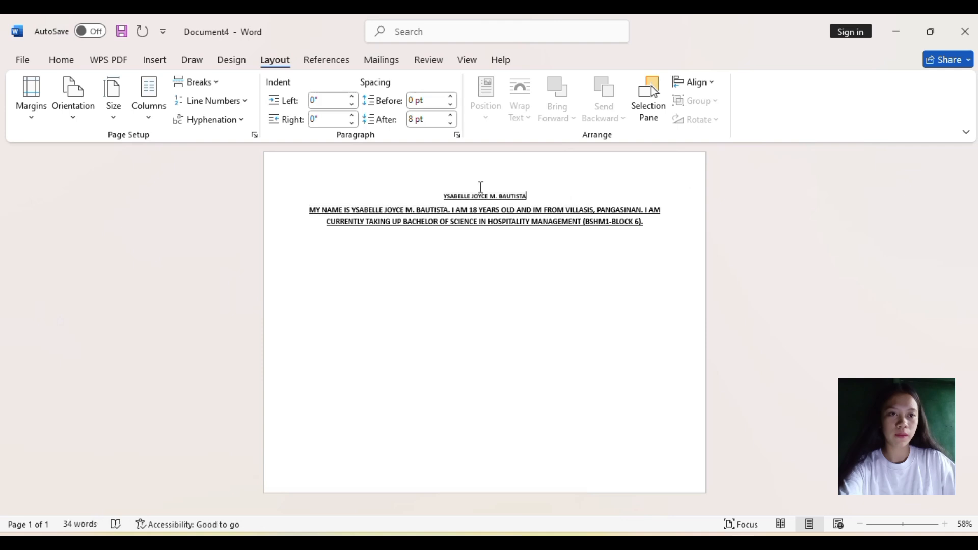
{"action": "double_click", "coordinate": [450, 197]}
{"action": "left_click_drag", "start_coordinate": [489, 202], "coordinate": [530, 206]}
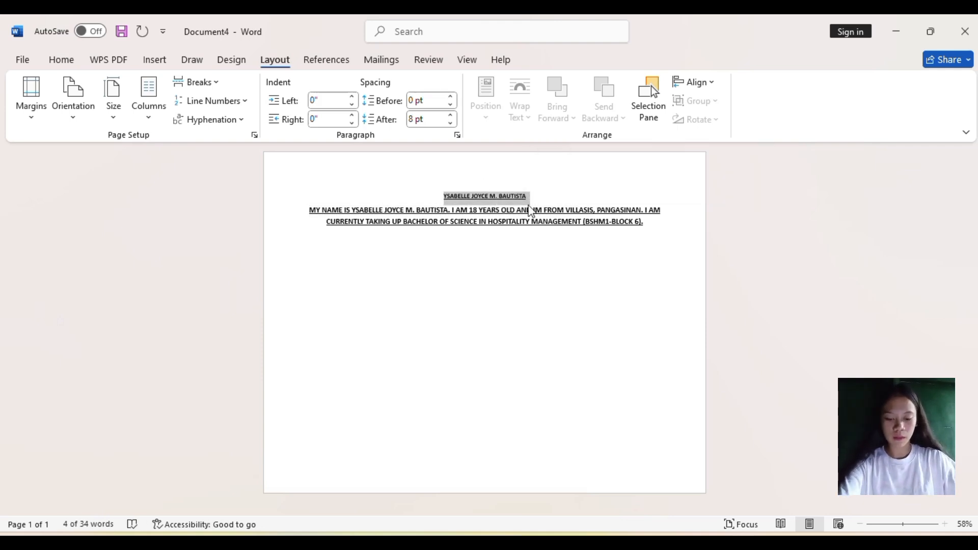
{"action": "key", "text": "ctrl+shift+period"}
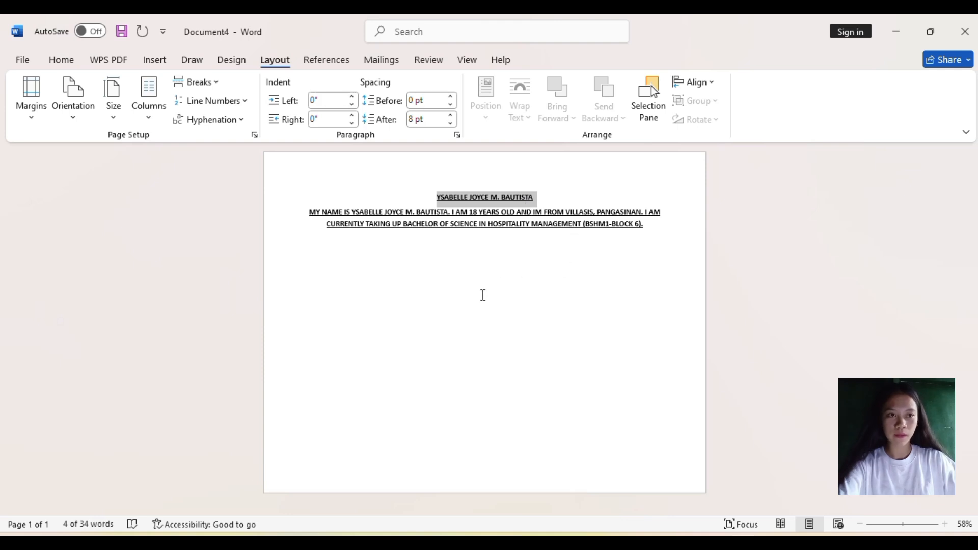
{"action": "left_click", "coordinate": [456, 298]}
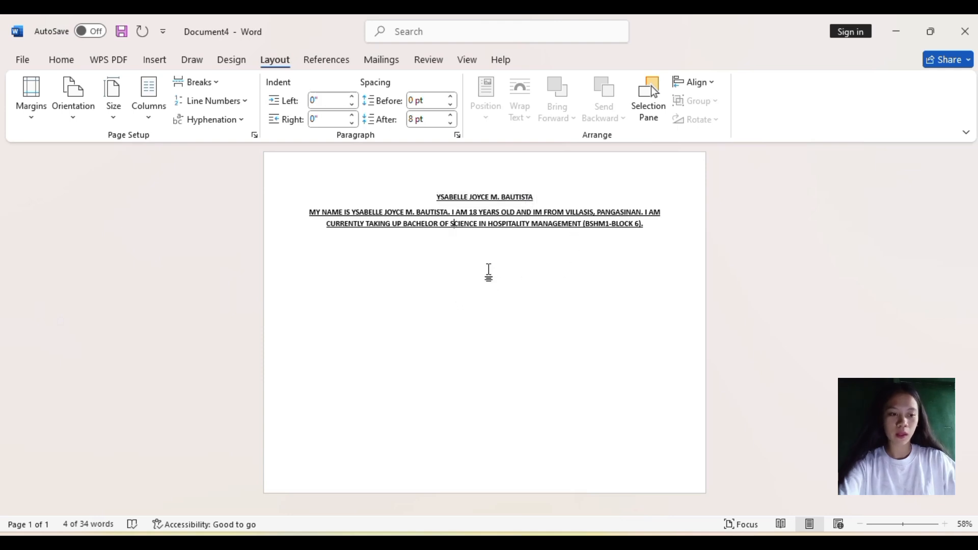
- Start a bulleted list below the introduction paragraph with "WATCHING MOVIES" as the first item
{"action": "left_click", "coordinate": [651, 222]}
{"action": "key", "text": "Return"}
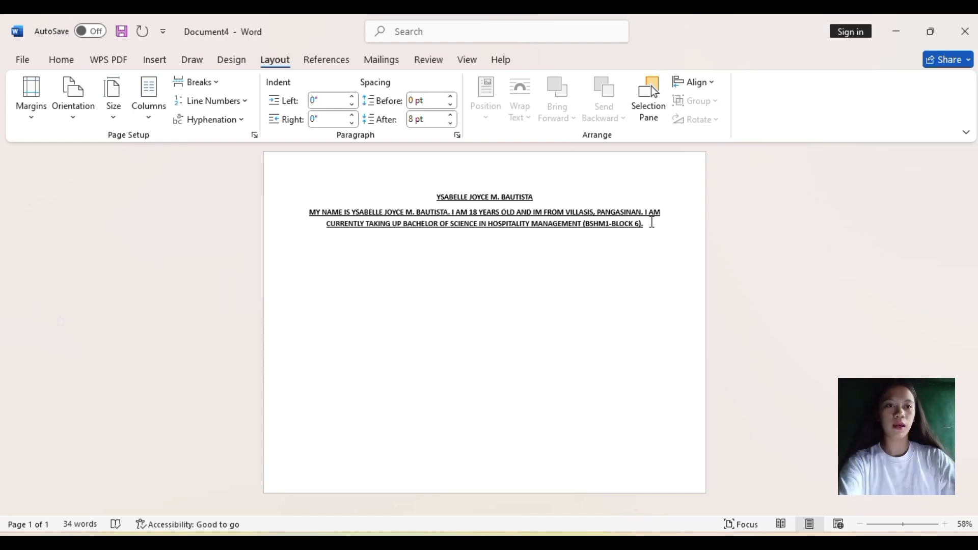
{"action": "key", "text": "ctrl+shift+l"}
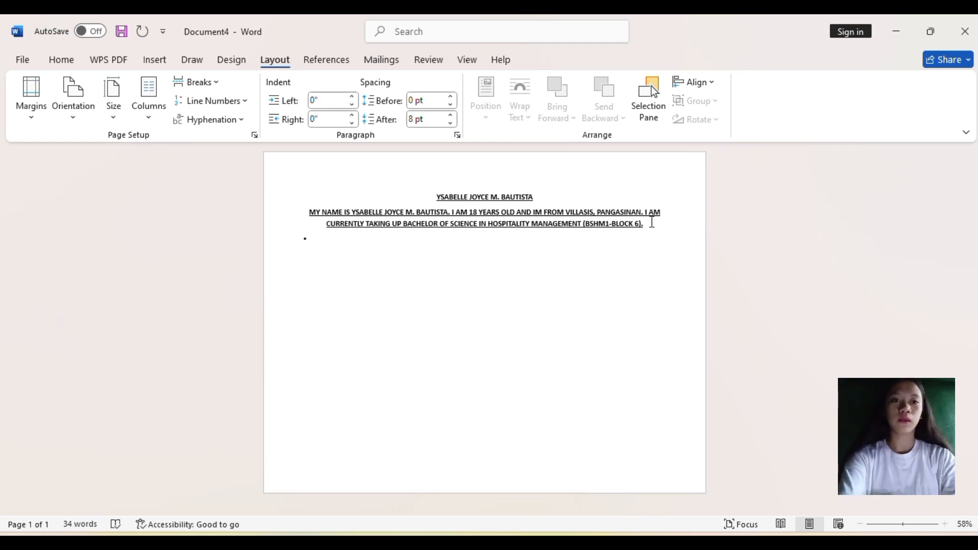
{"action": "type", "text": "WA"}
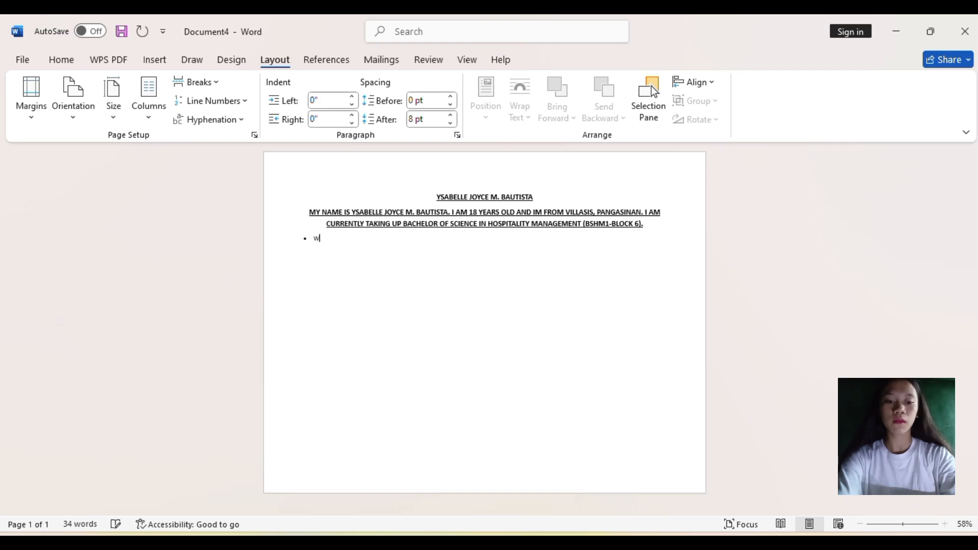
{"action": "type", "text": "TCH"}
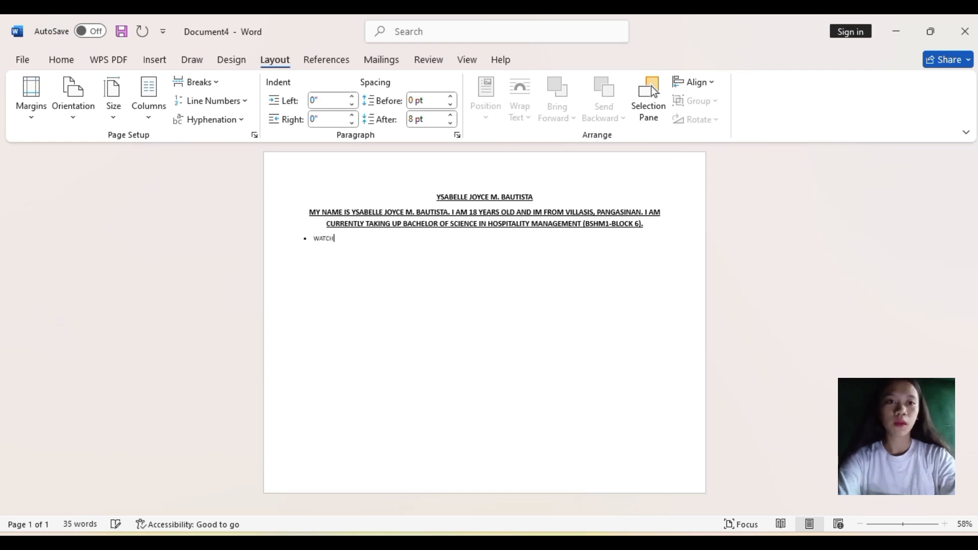
{"action": "type", "text": "ING"}
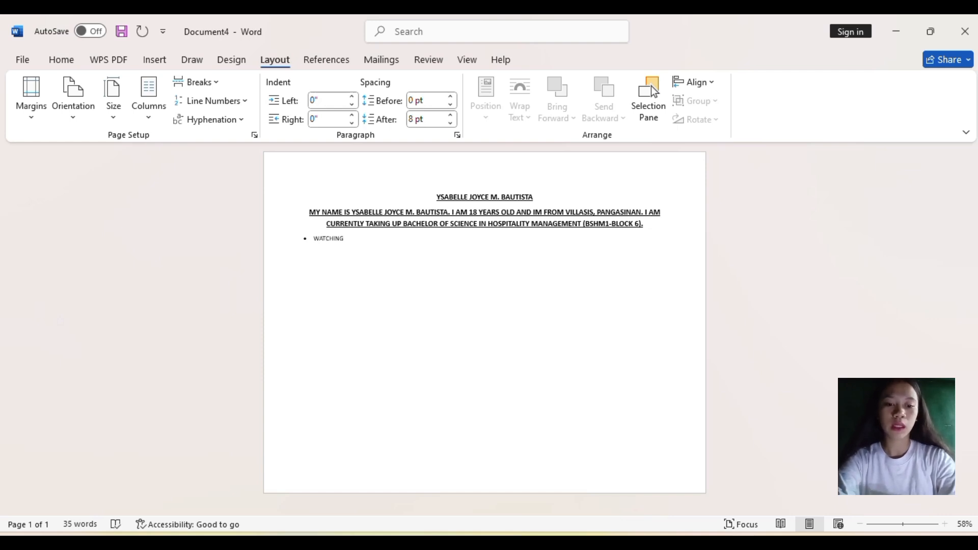
{"action": "type", "text": " MOV"}
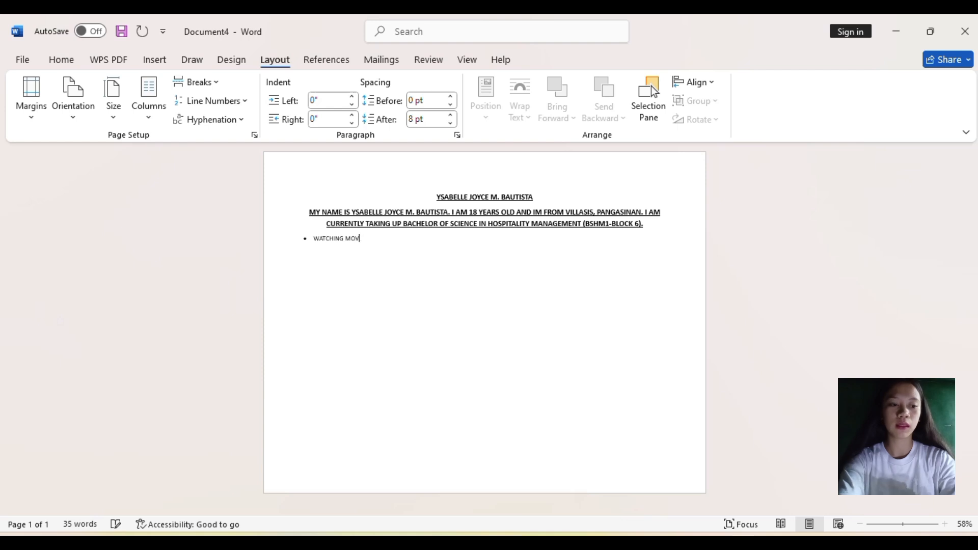
{"action": "type", "text": "IE"}
{"action": "key", "text": "BackSpace"}
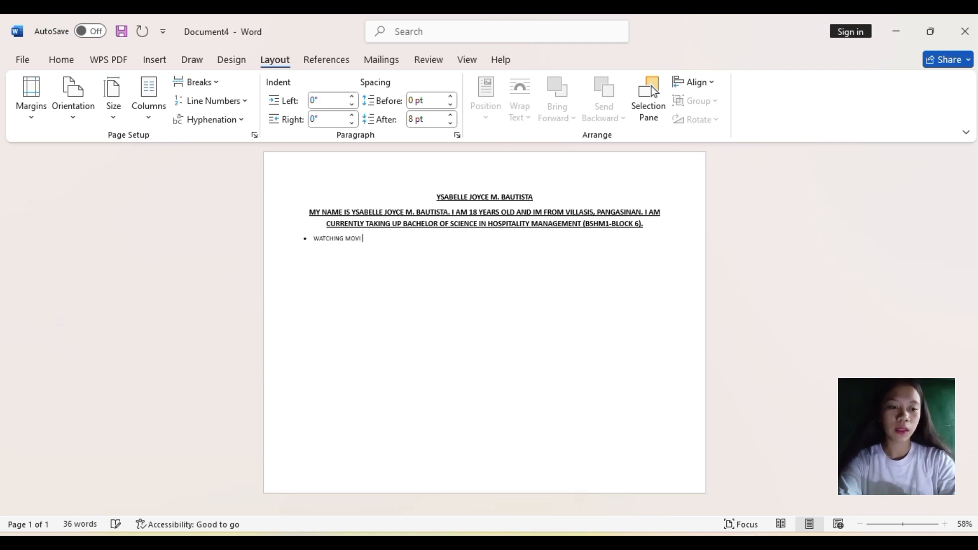
{"action": "type", "text": "ES"}
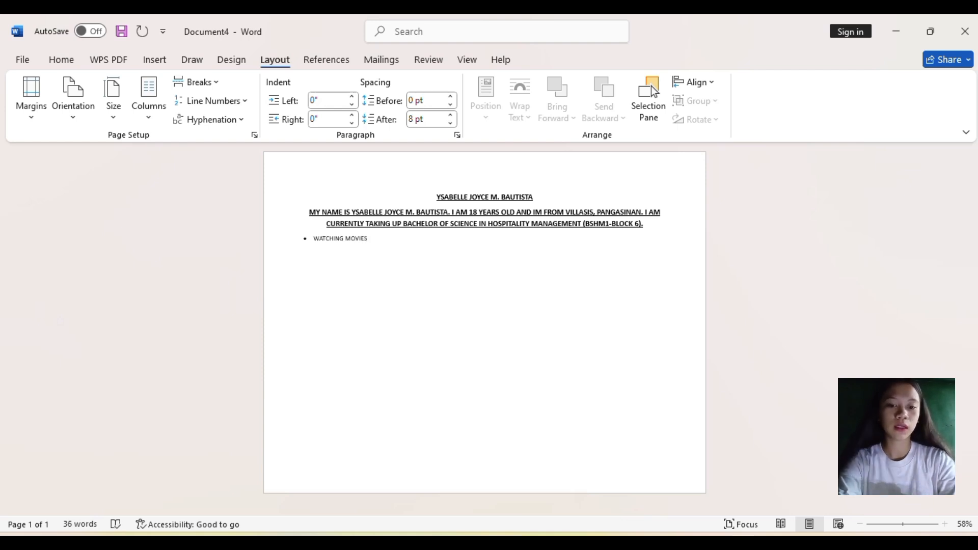
{"action": "key", "text": "Return"}
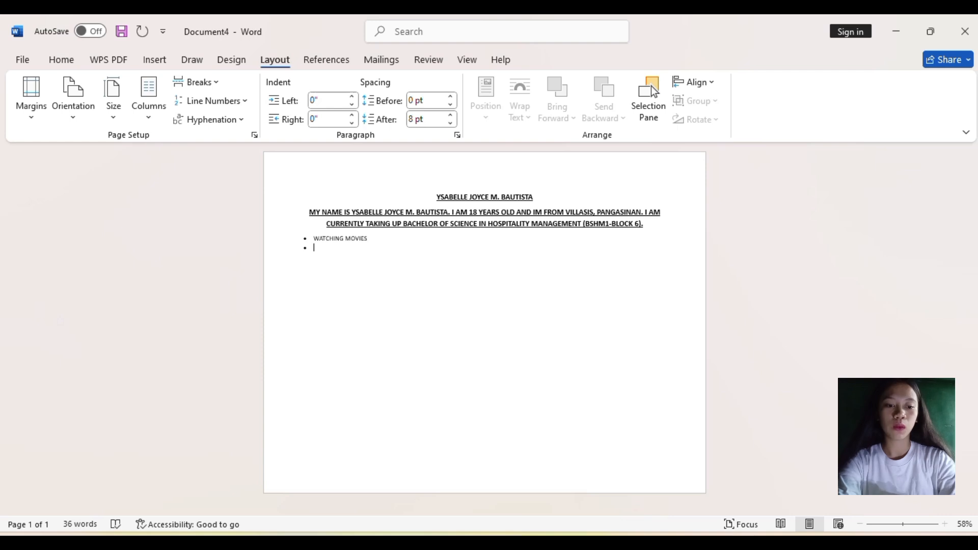
- Add "COOKING" and "EATING" as the second and third bullet items
{"action": "type", "text": "COOKIN"}
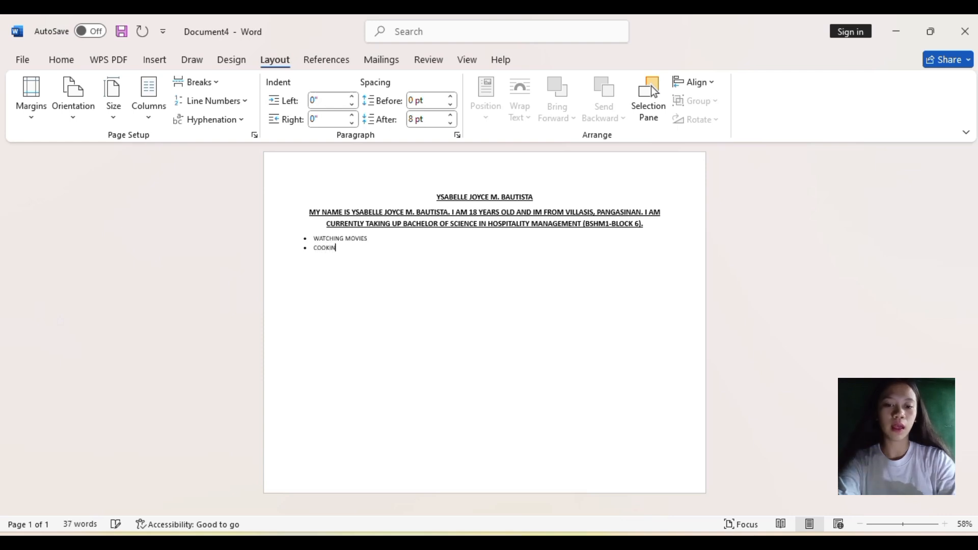
{"action": "type", "text": "G"}
{"action": "key", "text": "Return"}
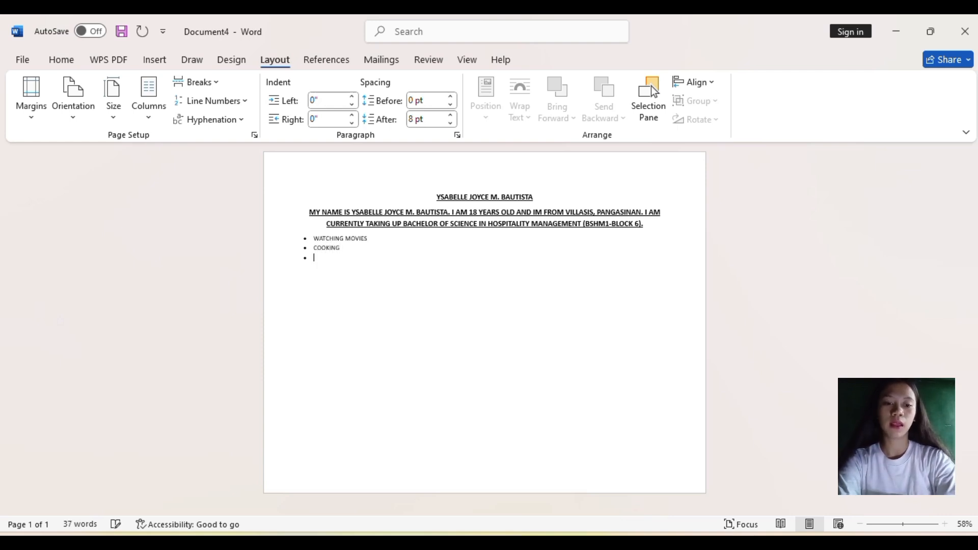
{"action": "type", "text": "EATING"}
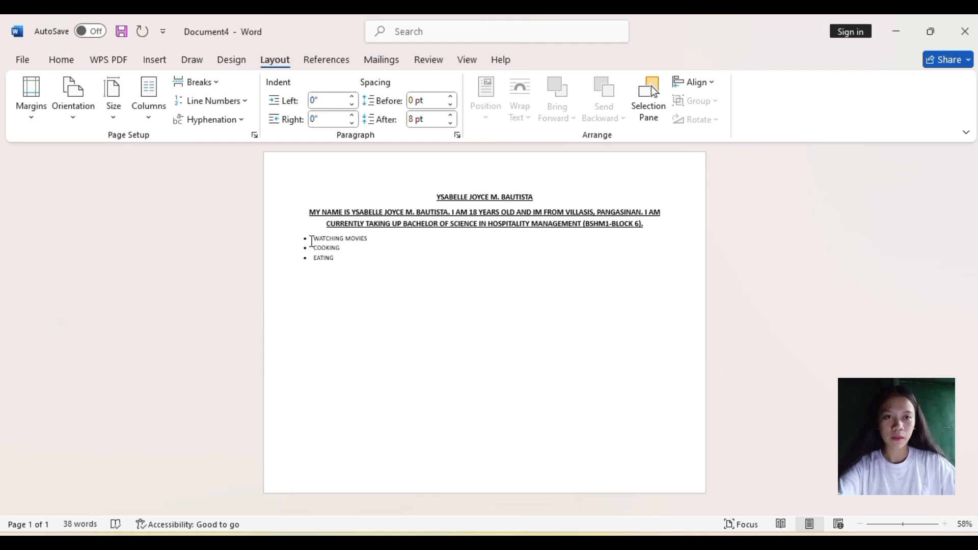
- Make all three bullet items bold
{"action": "left_click_drag", "start_coordinate": [312, 240], "coordinate": [338, 266]}
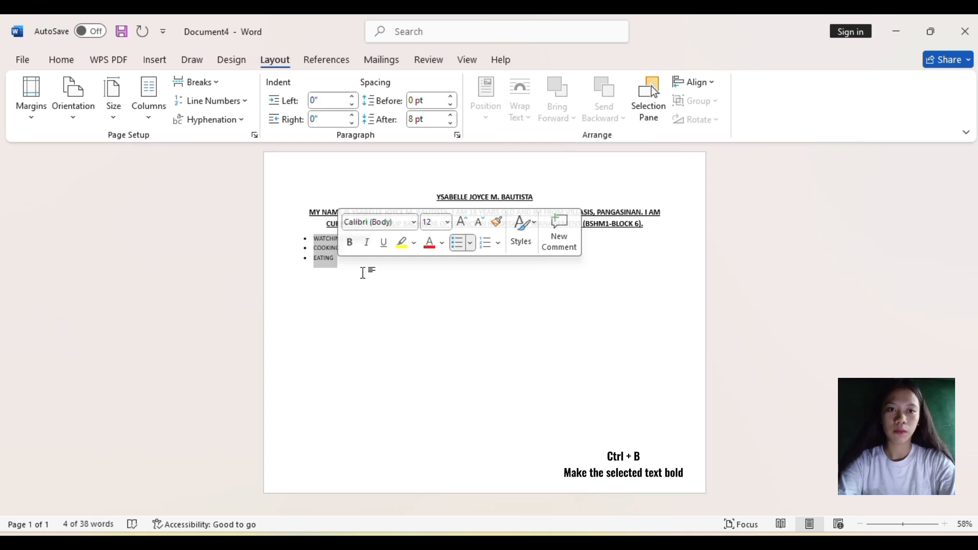
{"action": "key", "text": "ctrl+b"}
{"action": "left_click", "coordinate": [363, 273]}
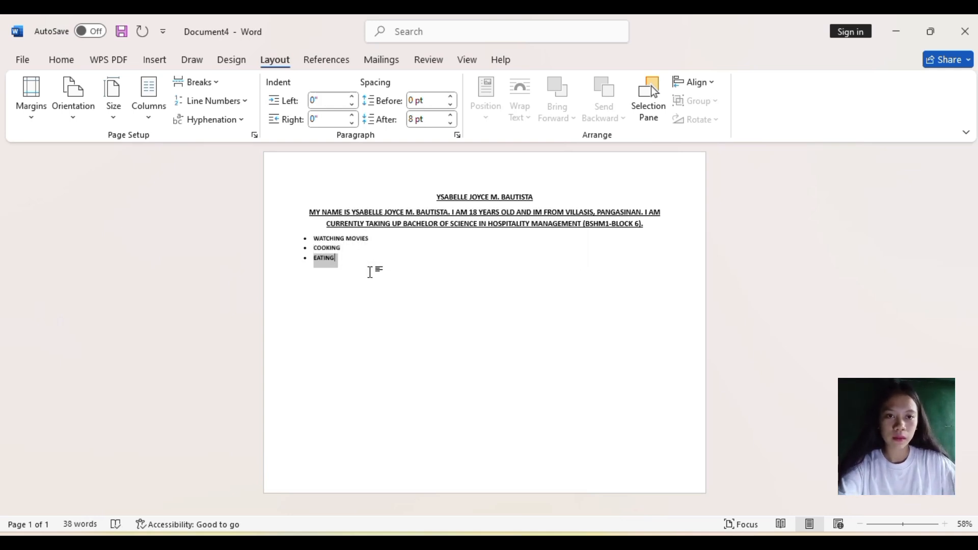
{"action": "left_click", "coordinate": [375, 273]}
- Increase the font size of the three bullet items by one step
{"action": "left_click_drag", "start_coordinate": [313, 238], "coordinate": [341, 265]}
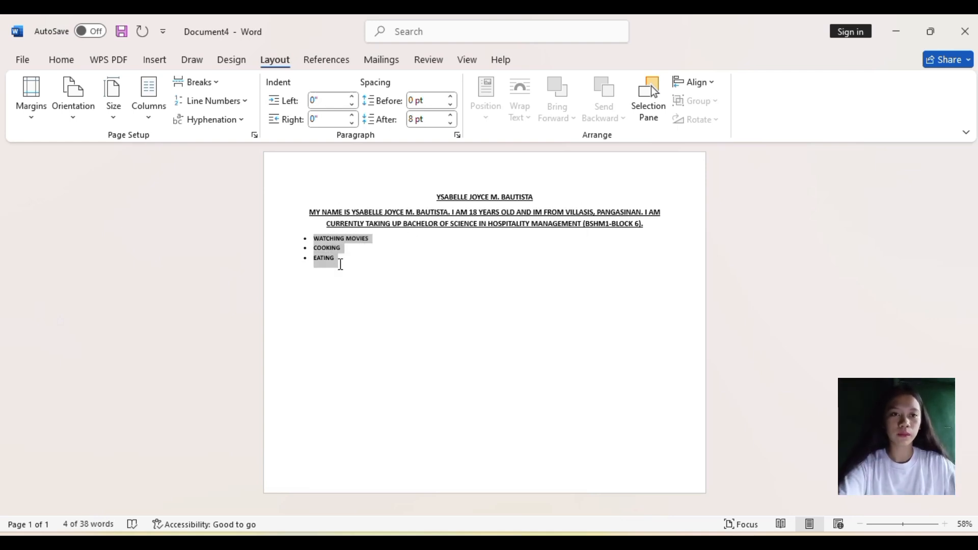
{"action": "key", "text": "ctrl+shift+period"}
{"action": "left_click", "coordinate": [342, 269]}
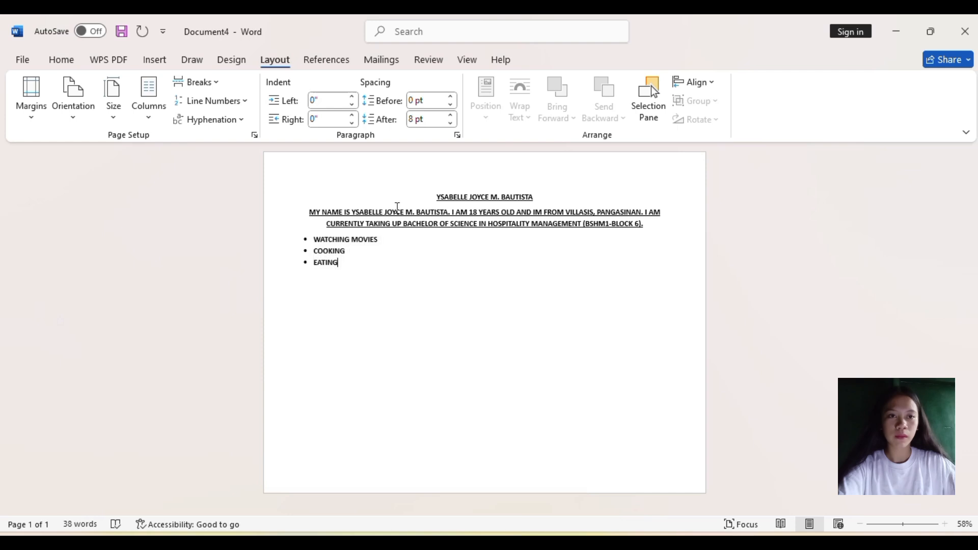
- Align the heading, introduction and bulleted list left and right in turn, ending with all of the text centered
{"action": "left_click_drag", "start_coordinate": [438, 199], "coordinate": [447, 268]}
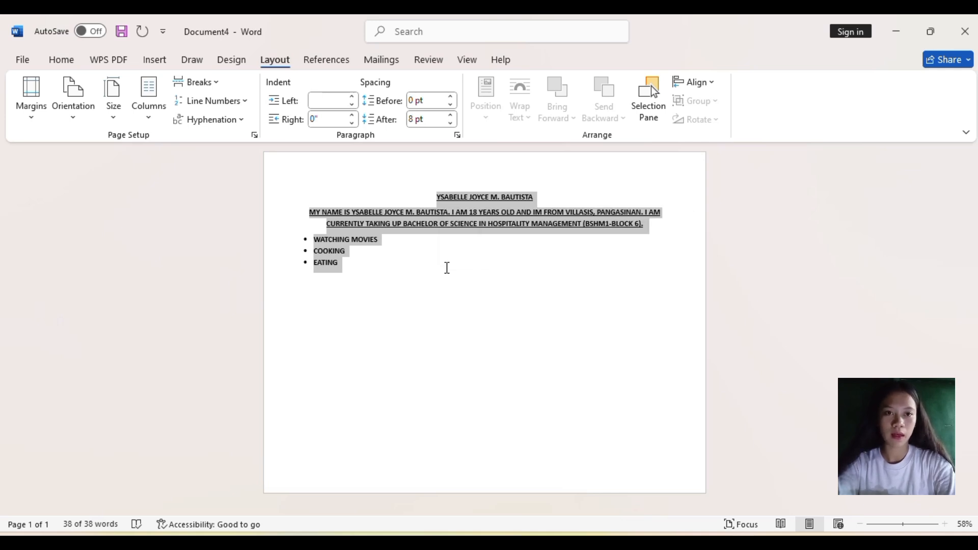
{"action": "key", "text": "ctrl+l"}
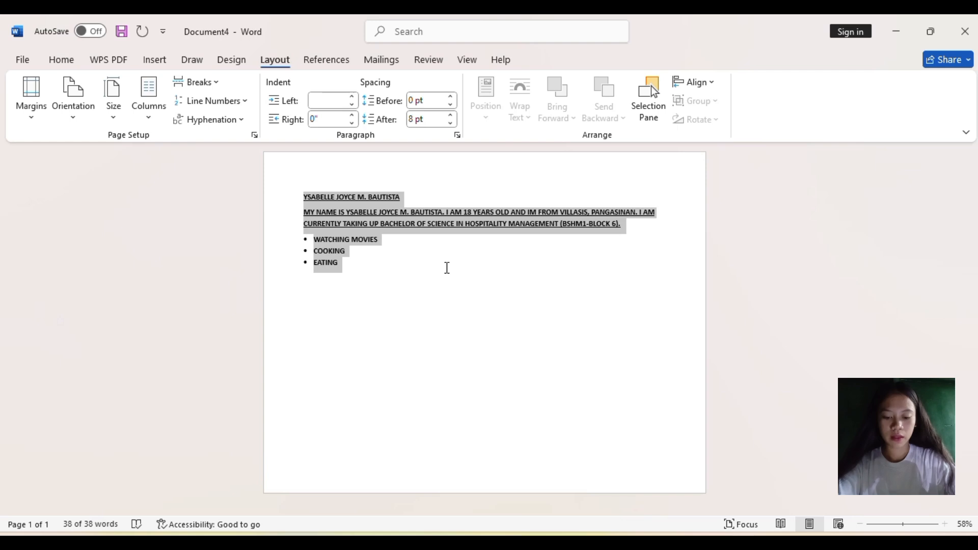
{"action": "key", "text": "ctrl+r"}
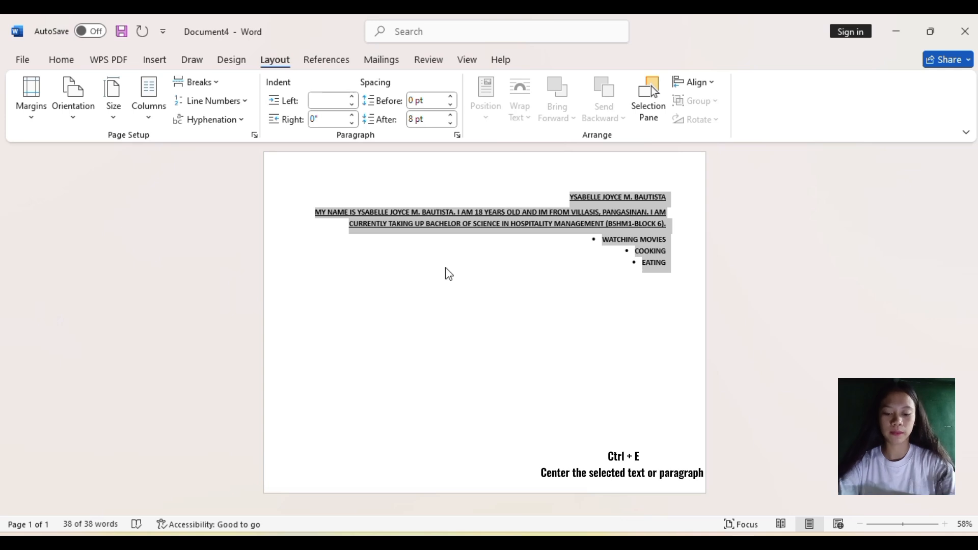
{"action": "key", "text": "ctrl+e"}
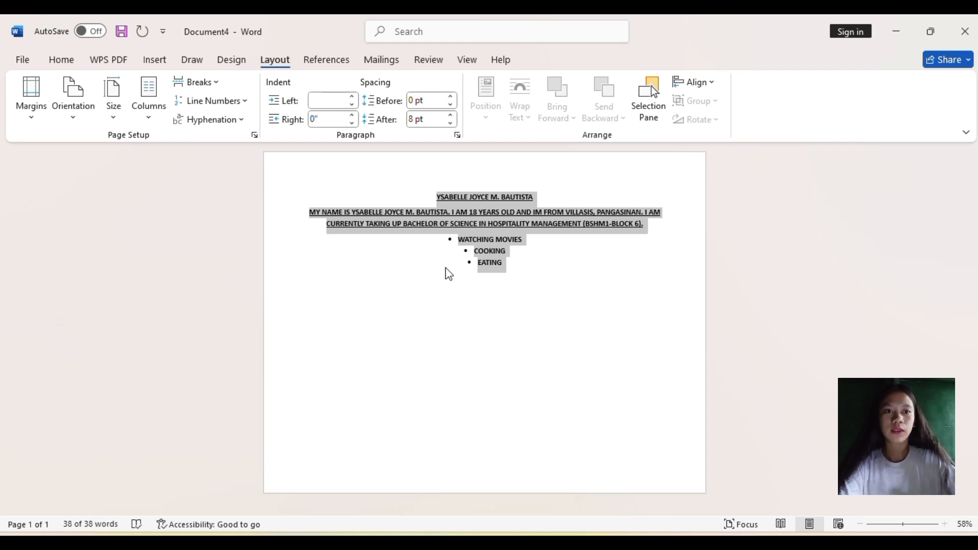
- Start saving the new document to choose its save location
{"action": "key", "text": "ctrl+s"}
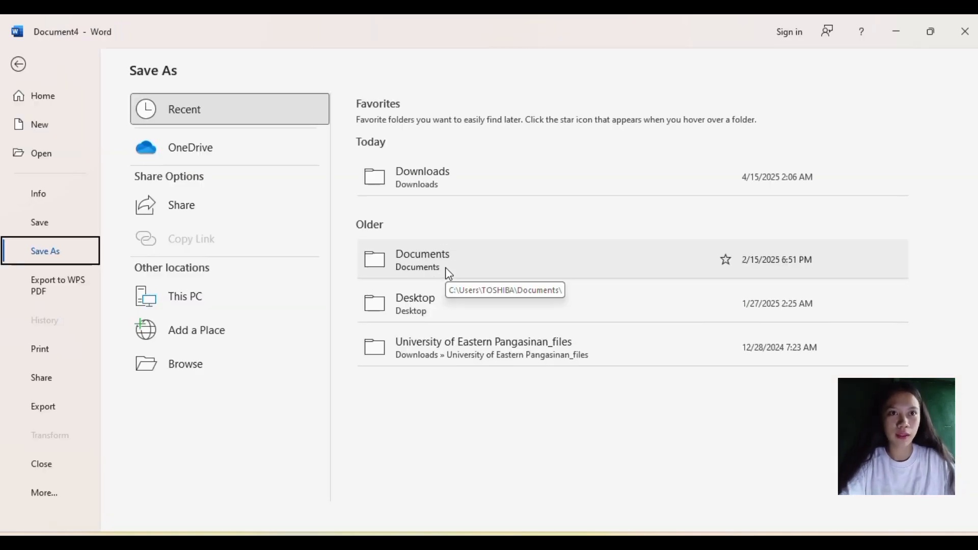